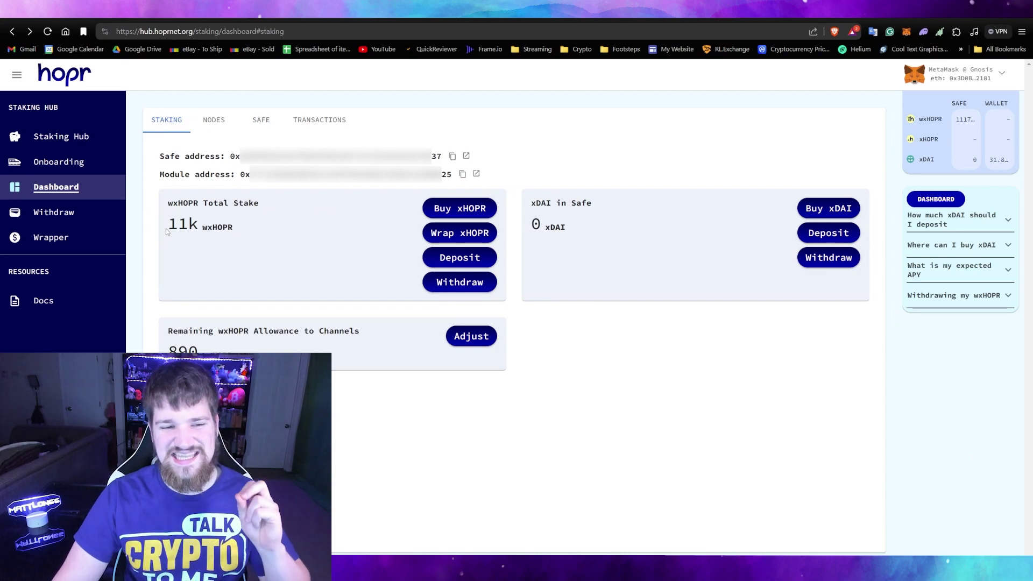
drag(167, 232, 182, 228)
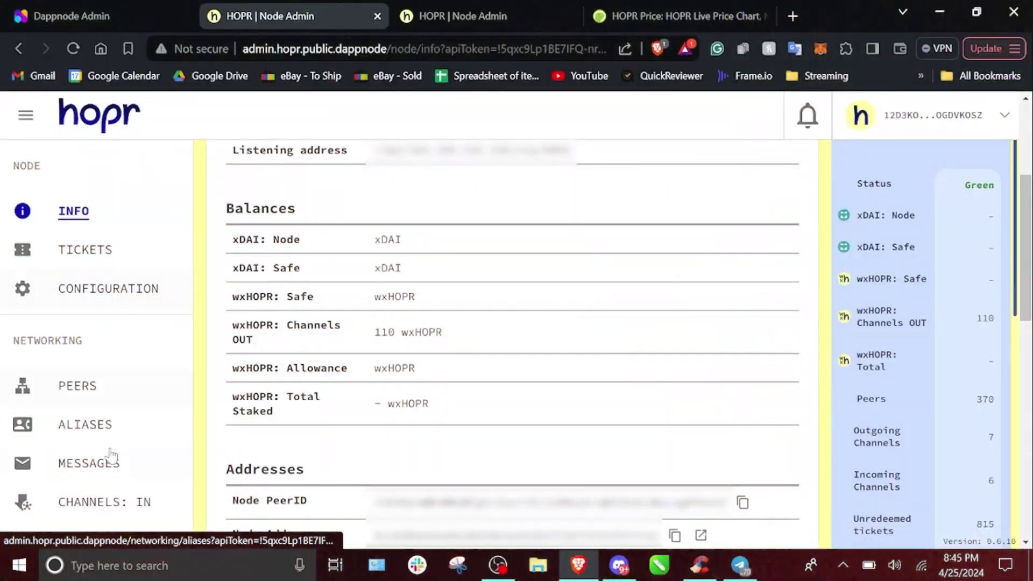
Open the HOPR node's outgoing channels list and close the channel in row 1
scroll(111, 460, down, 2)
scroll(110, 460, down, 1)
click(113, 433)
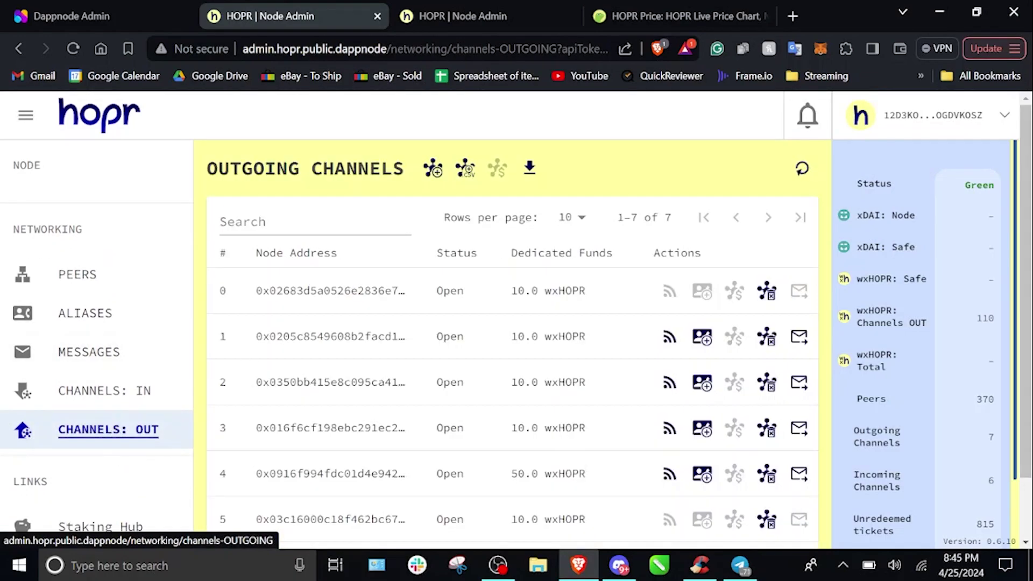
click(766, 338)
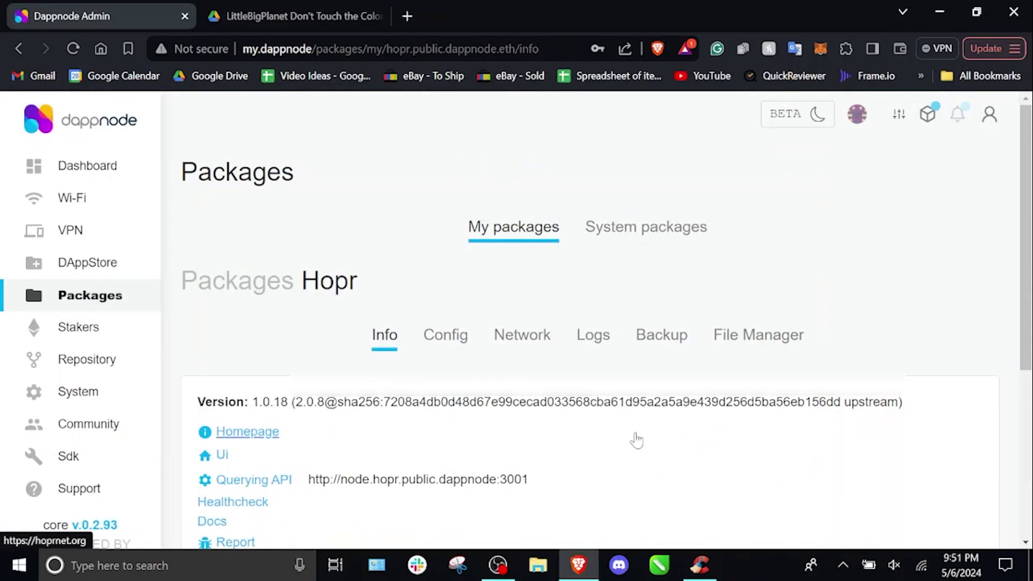
In the Dappnode admin, download a backup of the Hopr package's critical files
scroll(635, 438, down, 5)
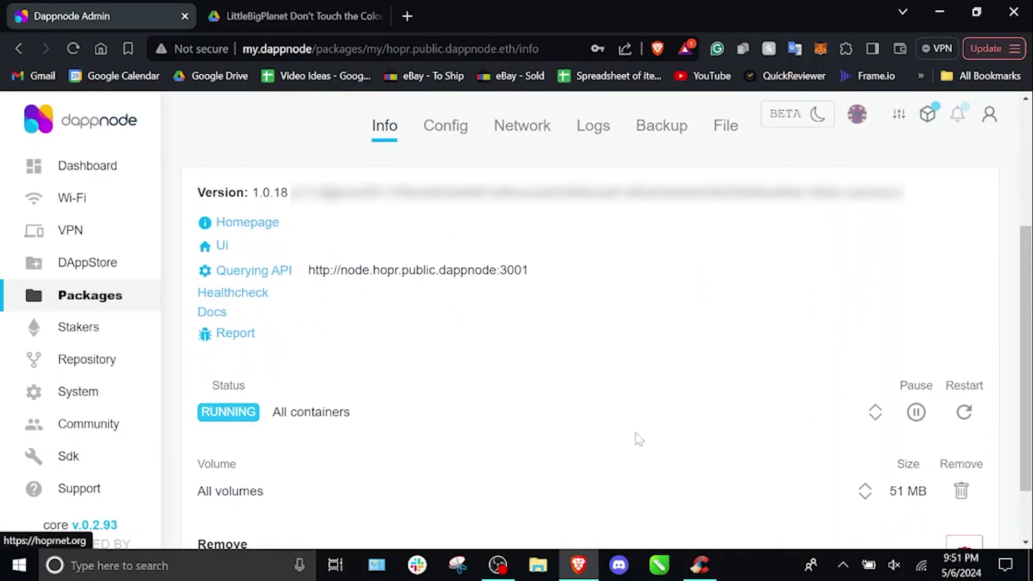
click(964, 484)
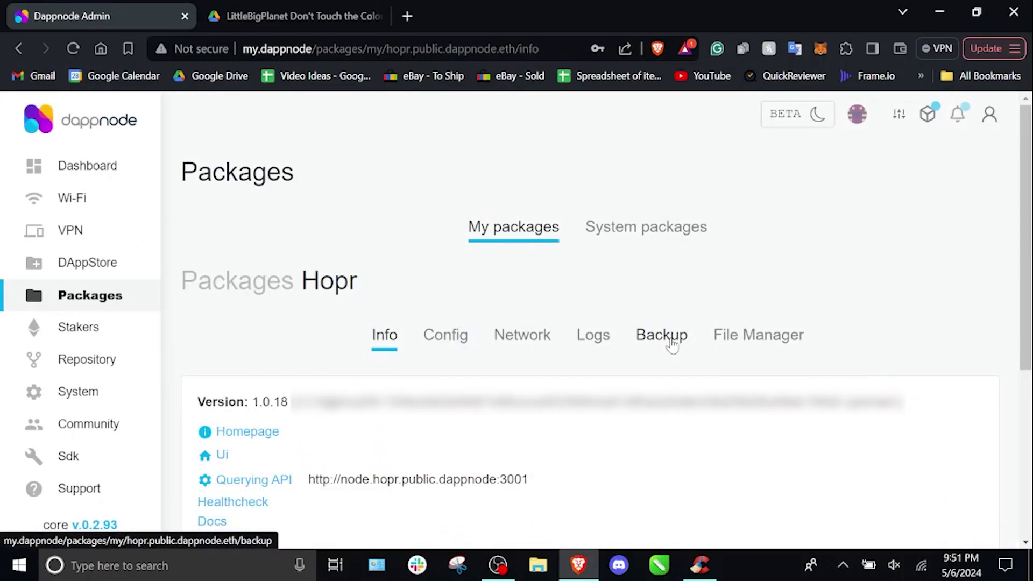
click(672, 346)
scroll(409, 420, down, 1)
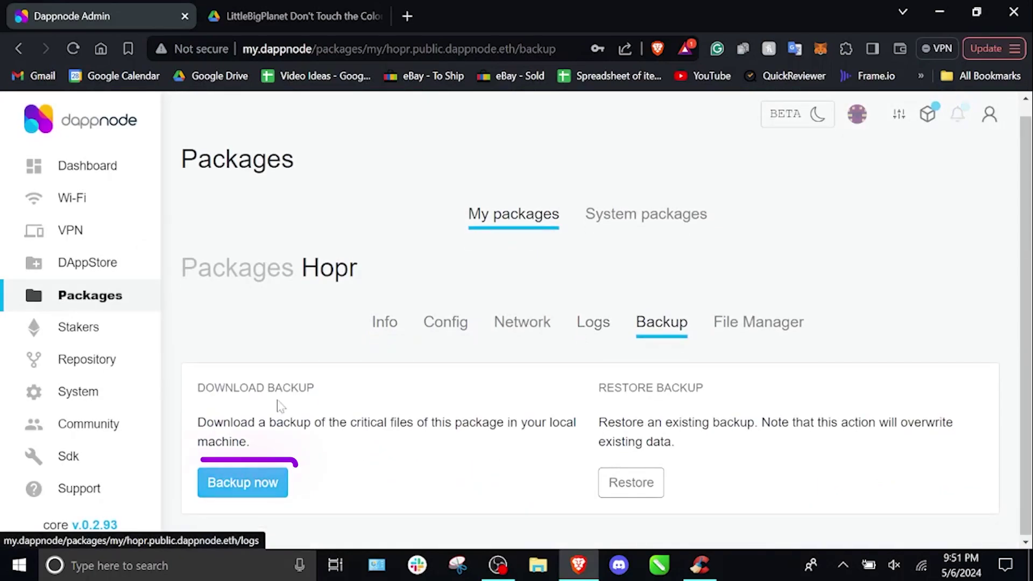
click(250, 486)
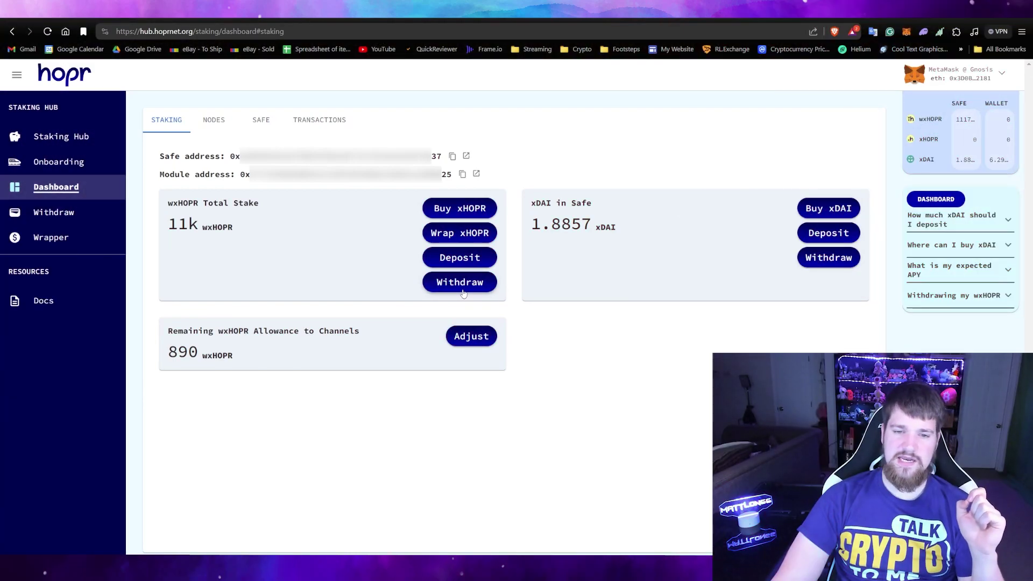
Start a wxHOPR withdrawal from the safe in the Staking Hub with the amount 1179.258807420785360356
click(461, 283)
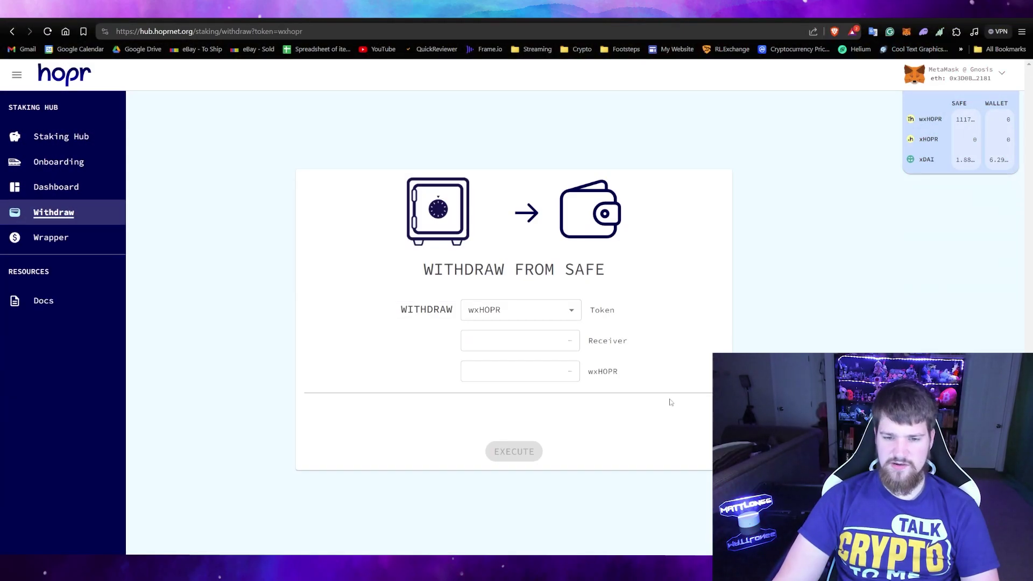
right_click(526, 374)
click(560, 455)
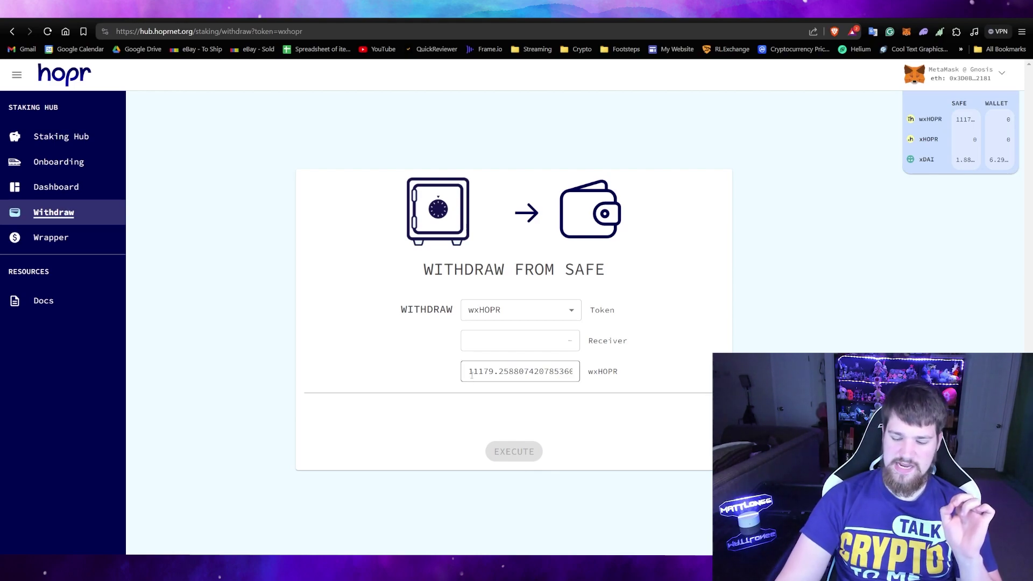
key(Delete)
click(686, 461)
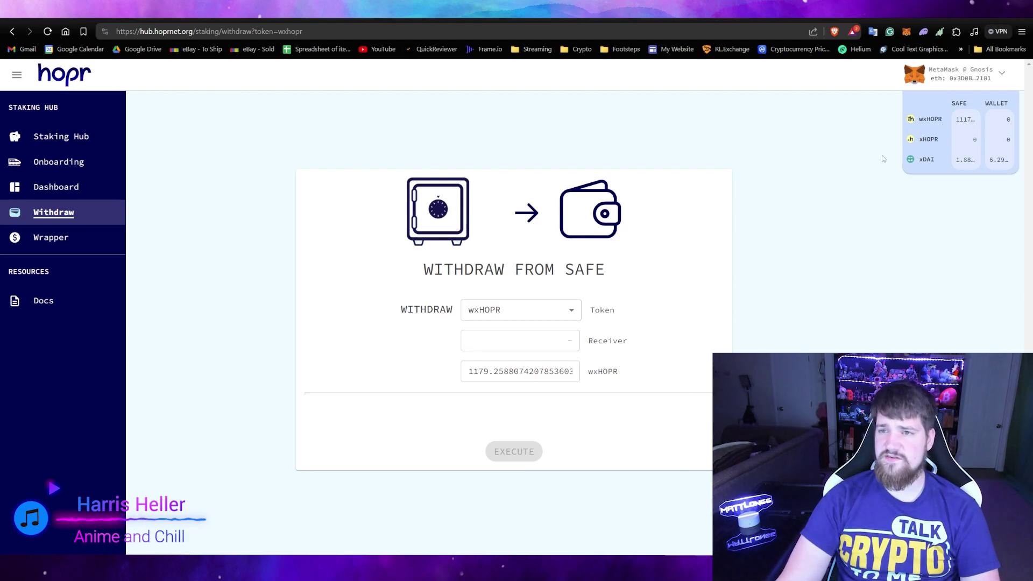
Enter the MetaMask wallet's own address as the receiver and execute the withdrawal, approving the transaction in the wallet
click(907, 34)
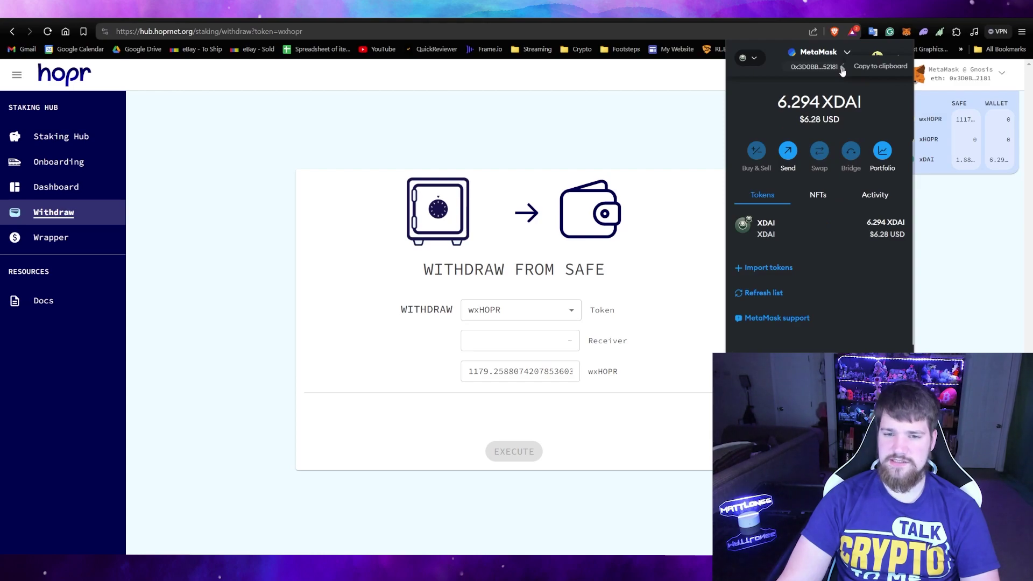
click(664, 289)
right_click(502, 339)
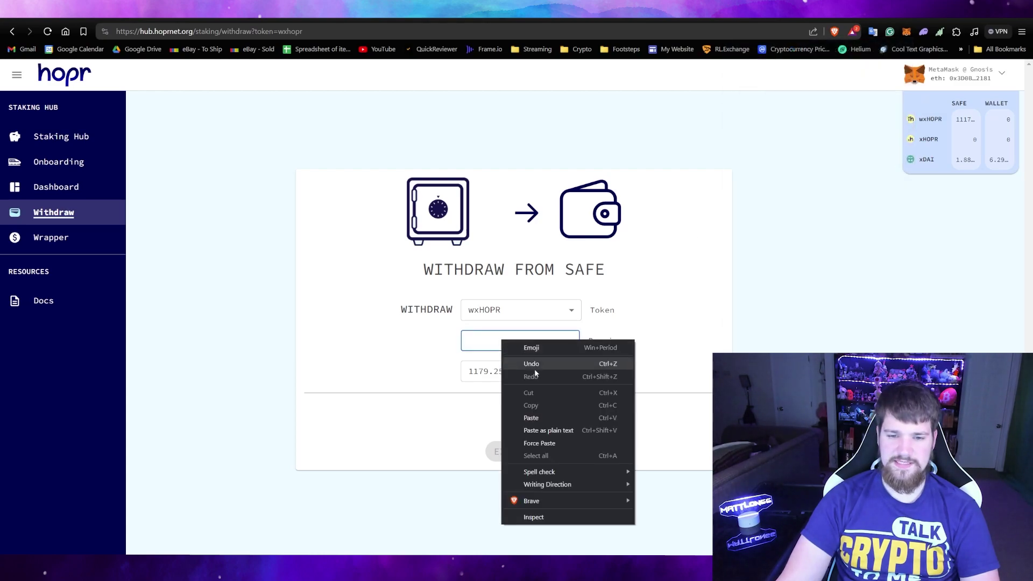
click(545, 417)
click(530, 454)
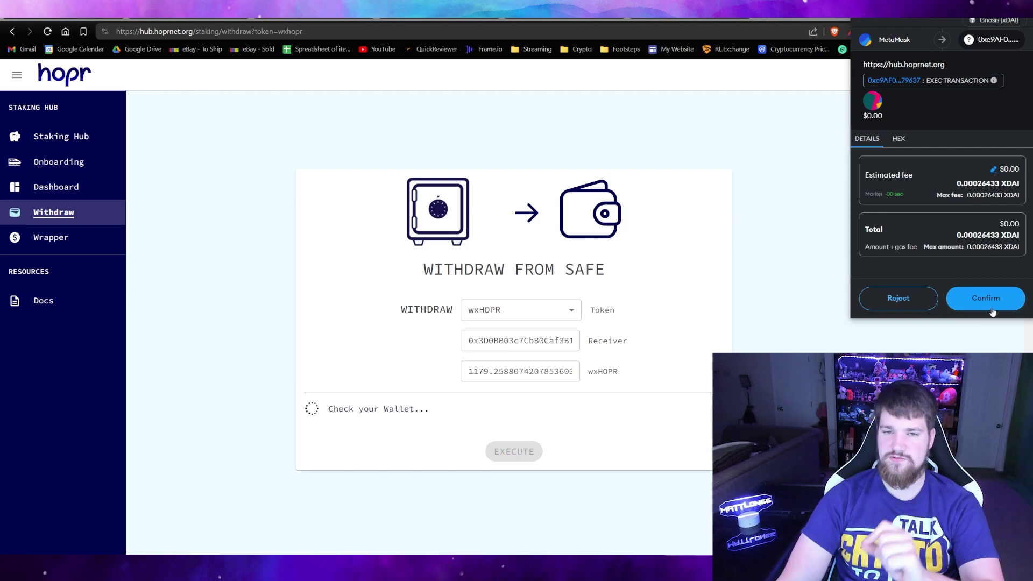
click(986, 299)
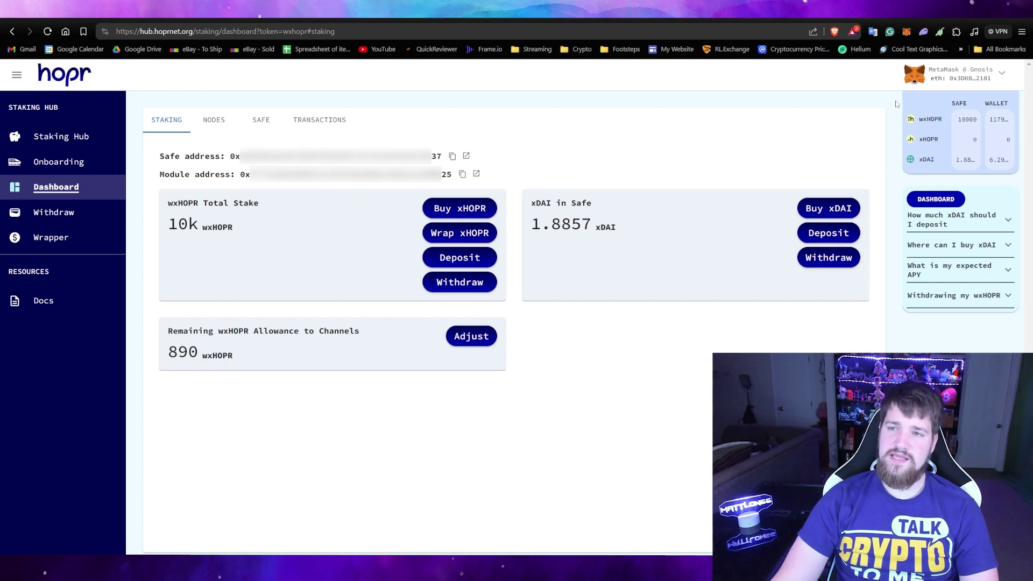
Check the wxHOPR token balance in the MetaMask wallet
click(906, 32)
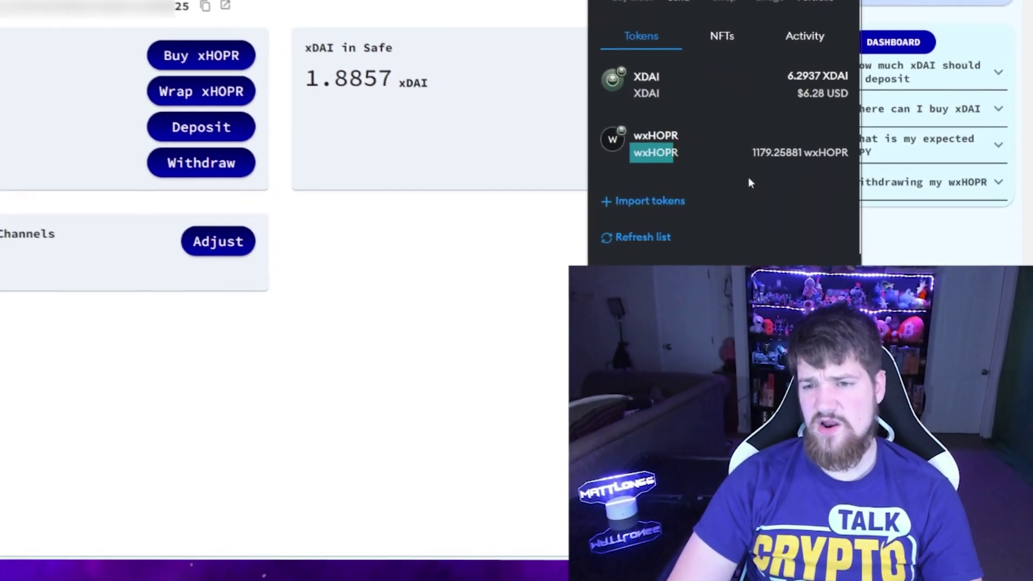
drag(751, 183, 751, 178)
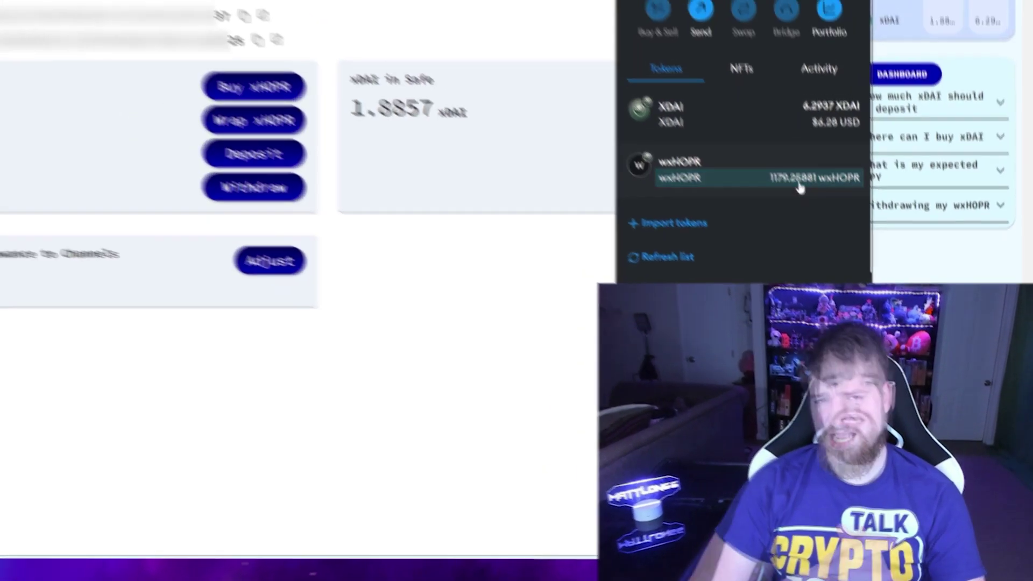
click(798, 185)
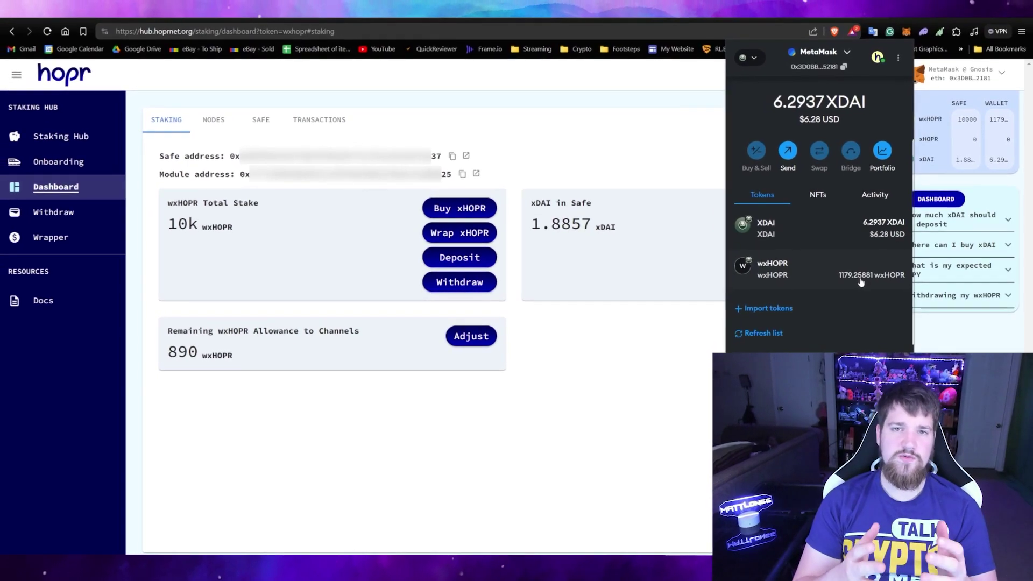
Open the (w)xHOPR wrapper utility from the staking dashboard and swap the full wxHOPR balance to xHOPR
click(460, 232)
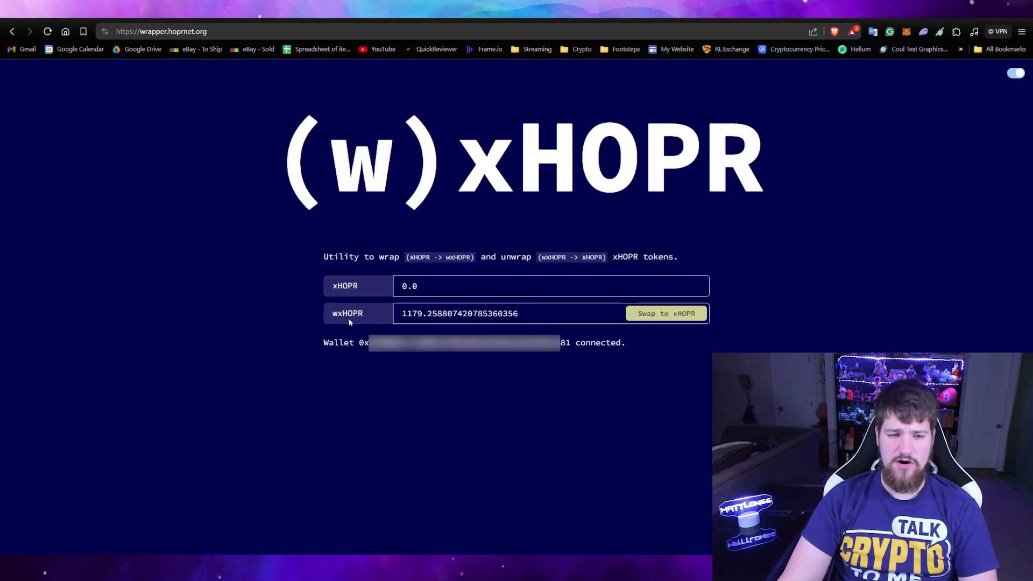
click(661, 316)
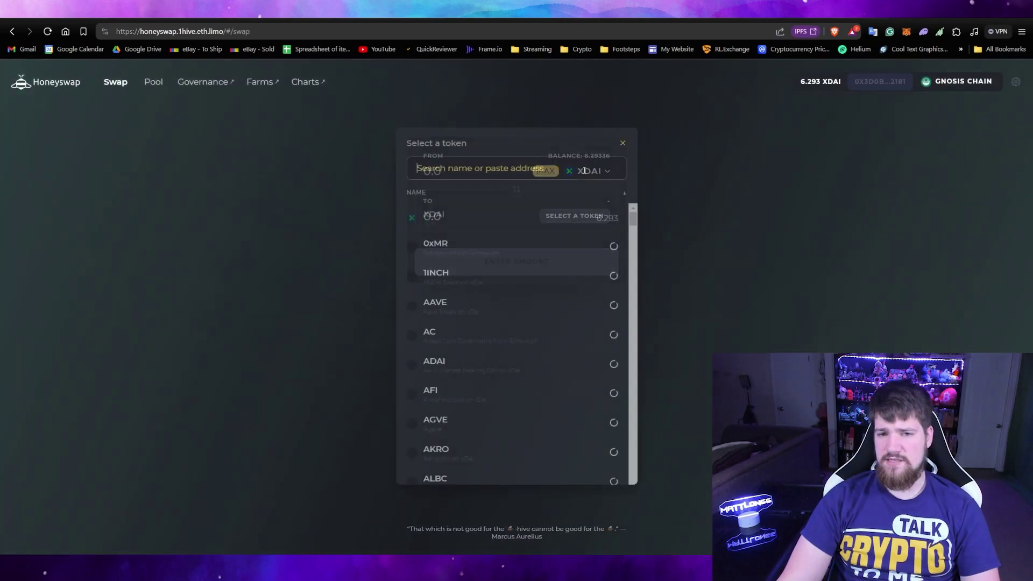
text(hopr)
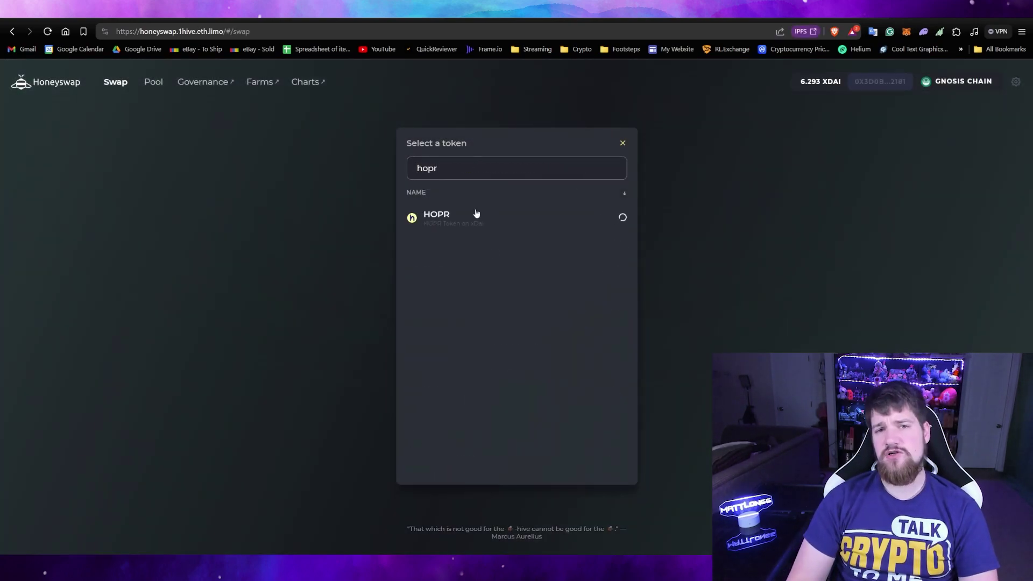
click(479, 214)
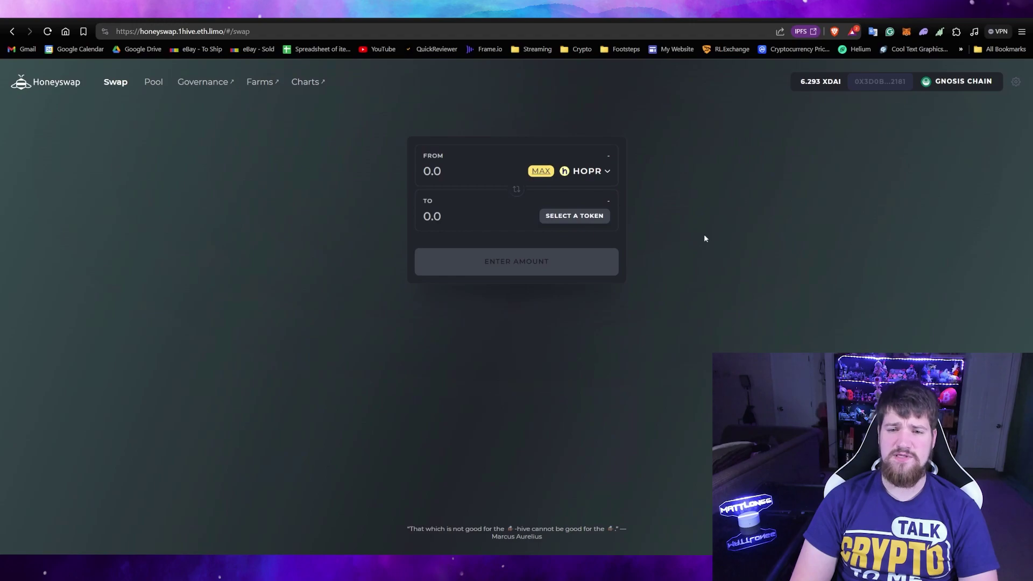
click(588, 217)
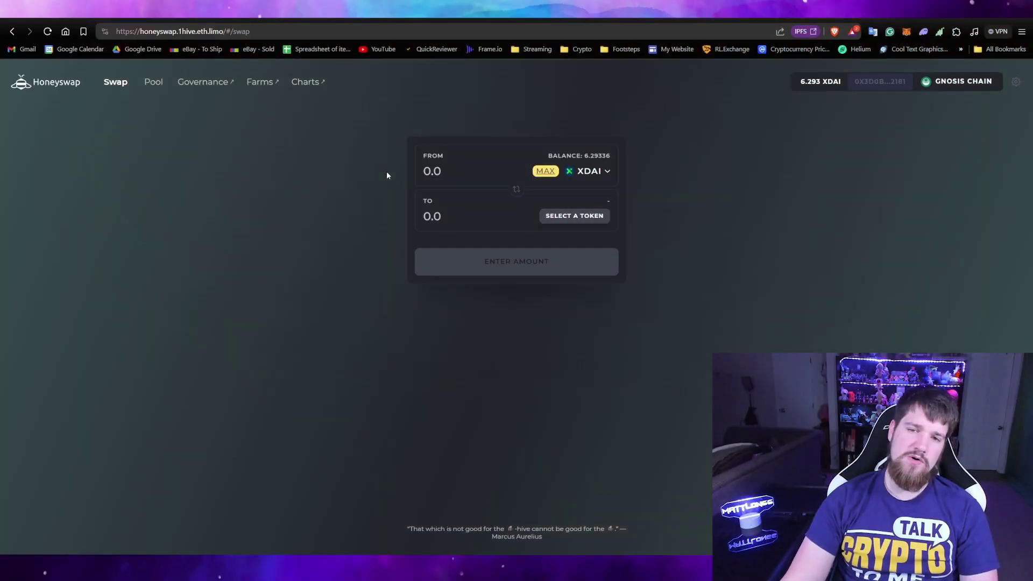
Set up a Honeyswap trade from HOPR to XDAI using the maximum available HOPR amount
click(586, 171)
text(hopr)
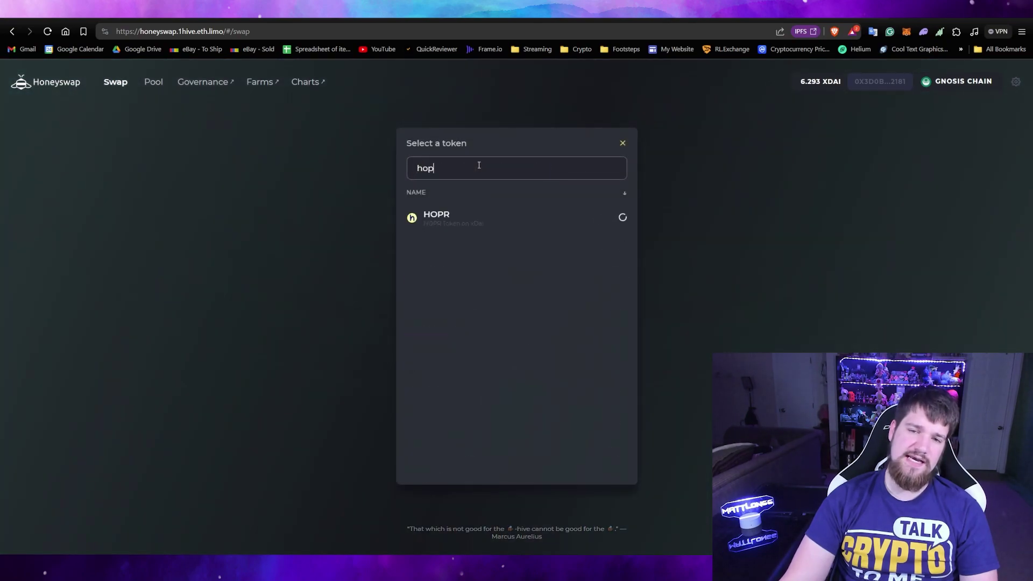
click(471, 215)
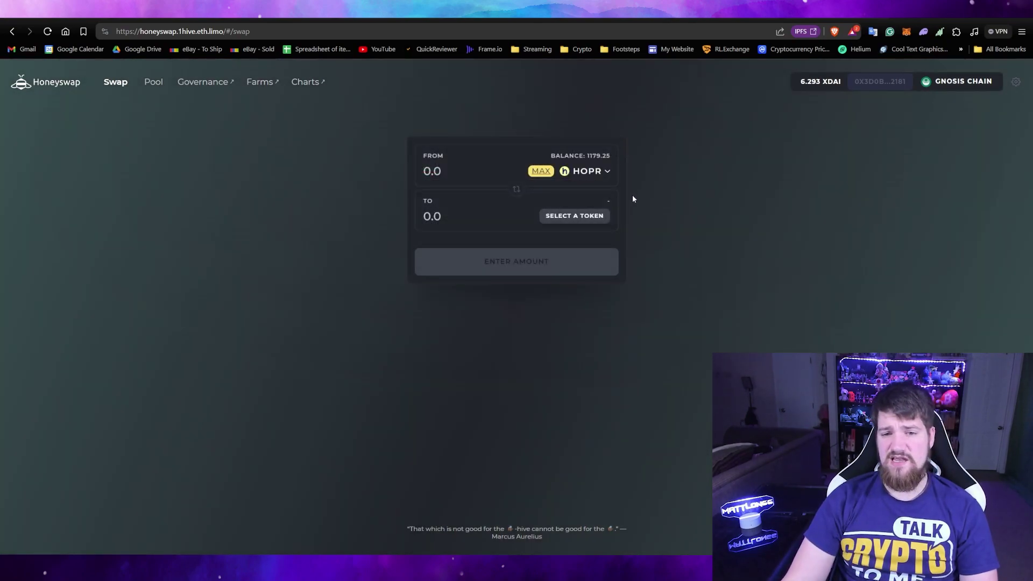
click(605, 216)
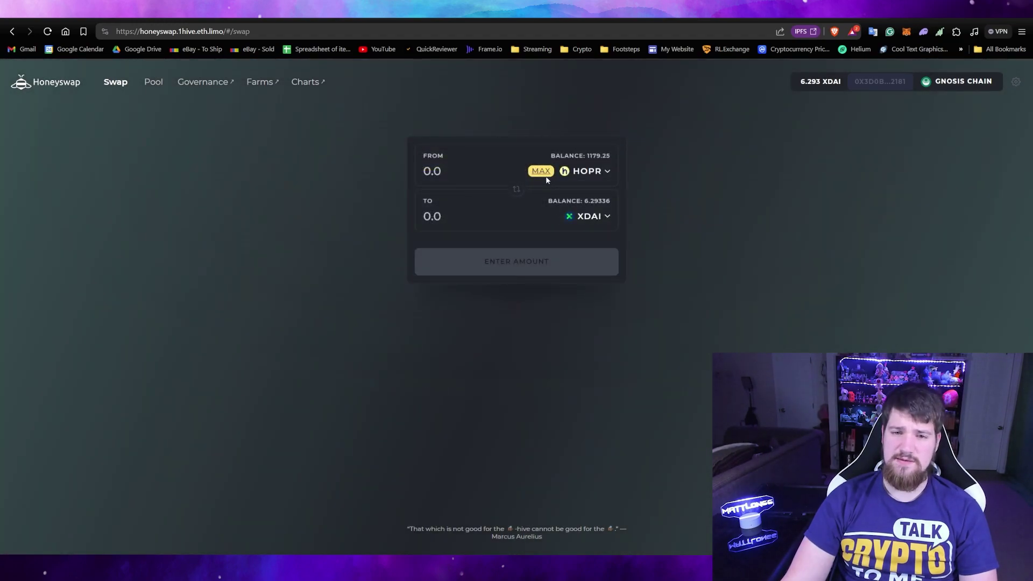
click(541, 171)
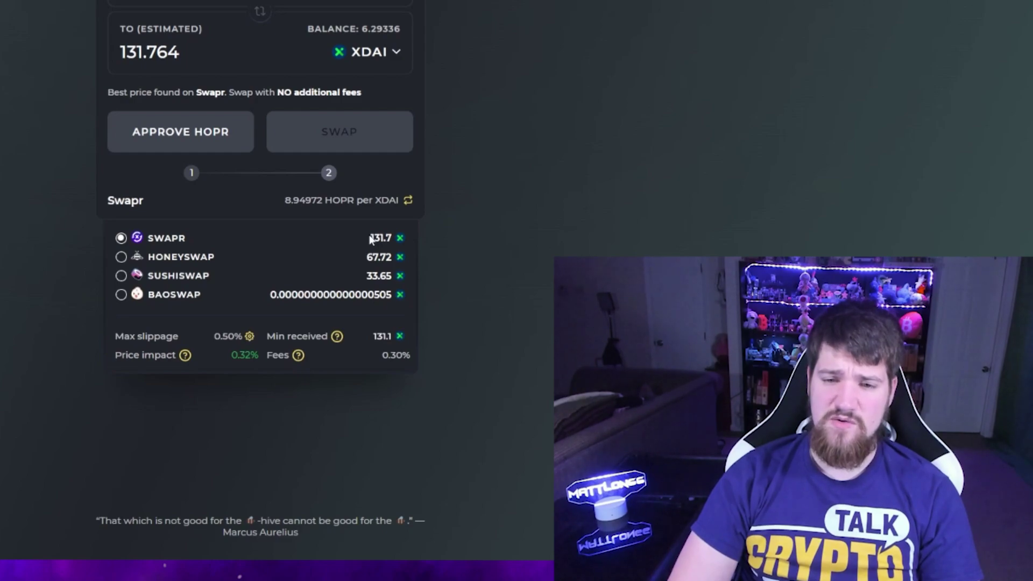
Compare the Swapr quote with CoinGecko's HOPR page by converting 1179.258807420785360356 HOPR to USD
drag(371, 238, 393, 241)
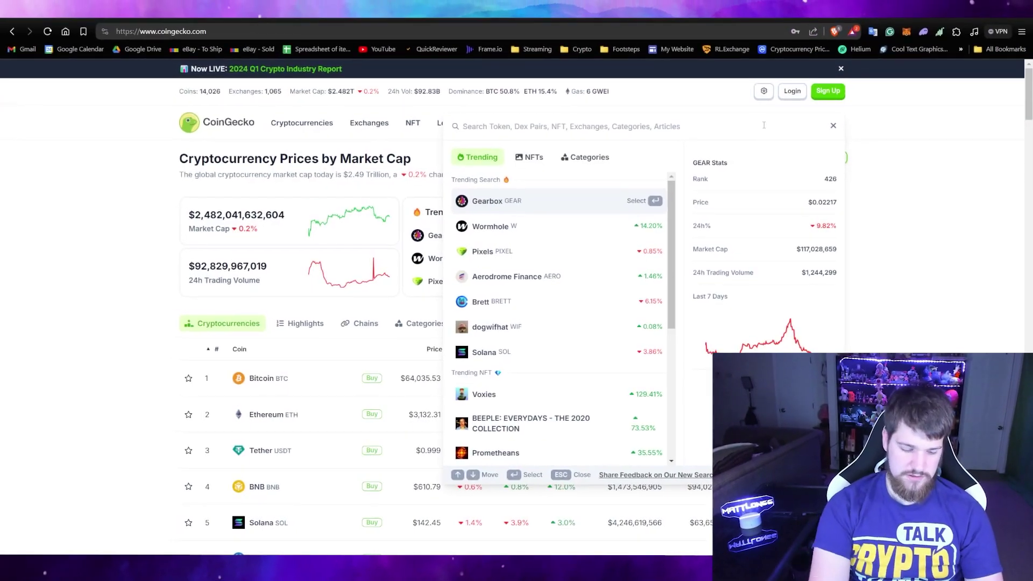
text(hopr)
click(518, 202)
scroll(221, 325, down, 8)
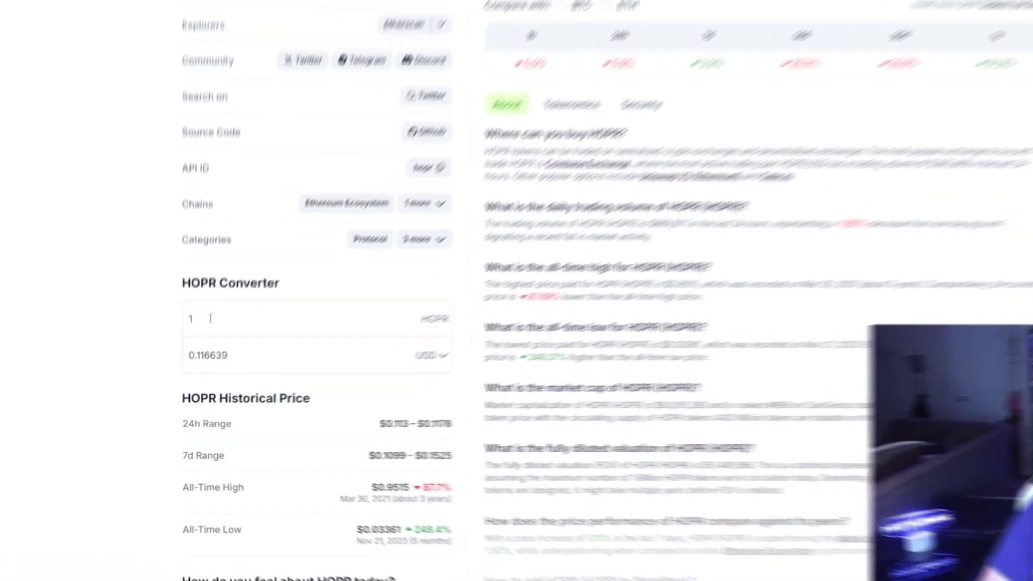
click(190, 348)
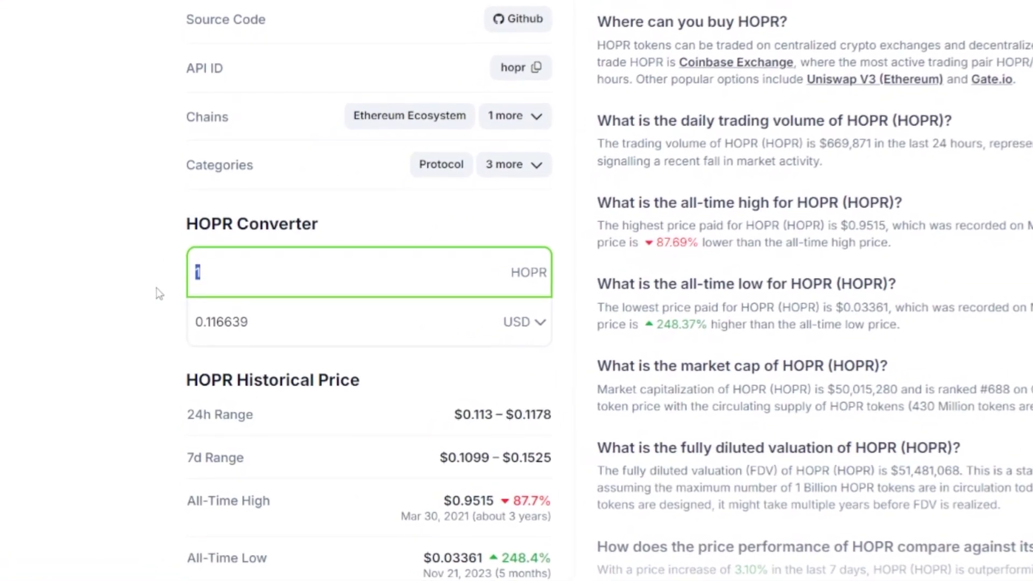
text(1179.258807420785360356)
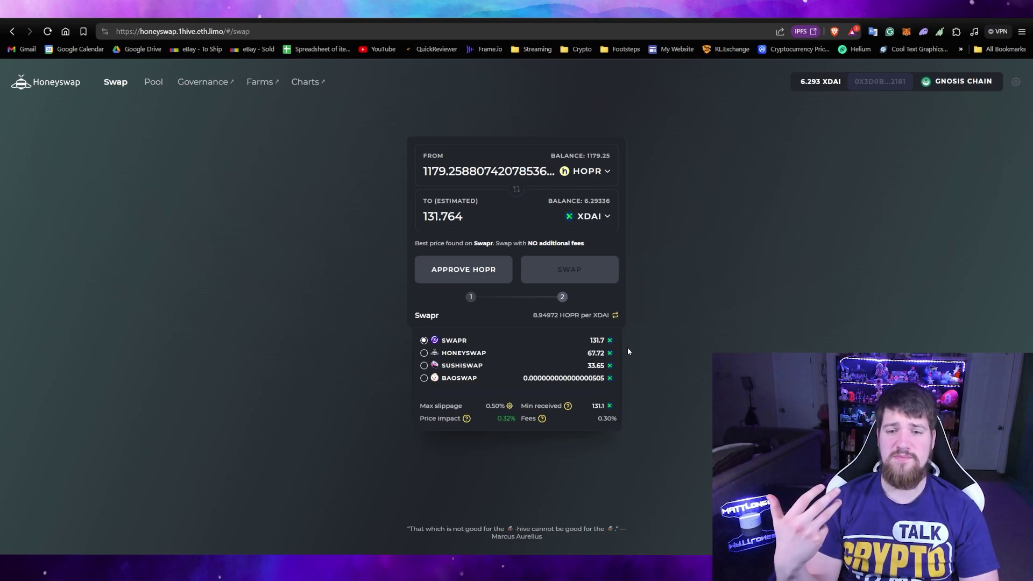
Approve HOPR spending on Honeyswap with the prefilled cap and swap the 1179.25 HOPR for XDAI via Swapr, confirming in MetaMask
click(458, 279)
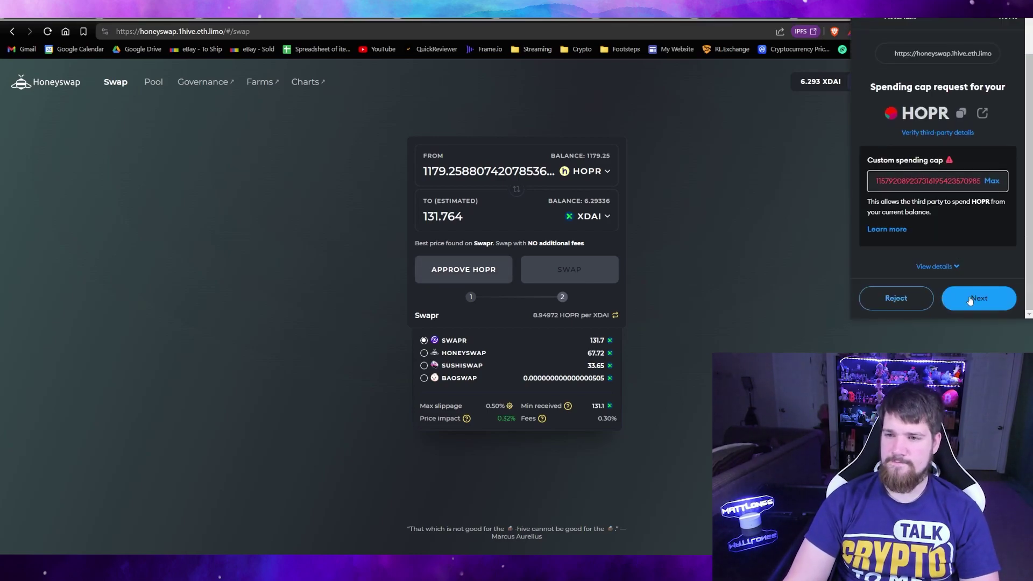
click(979, 297)
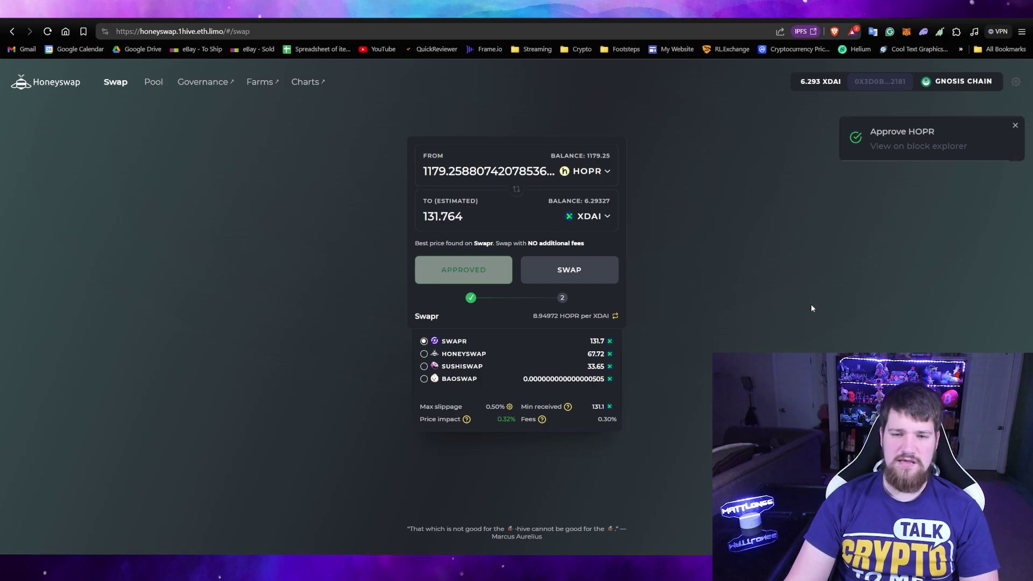
click(571, 274)
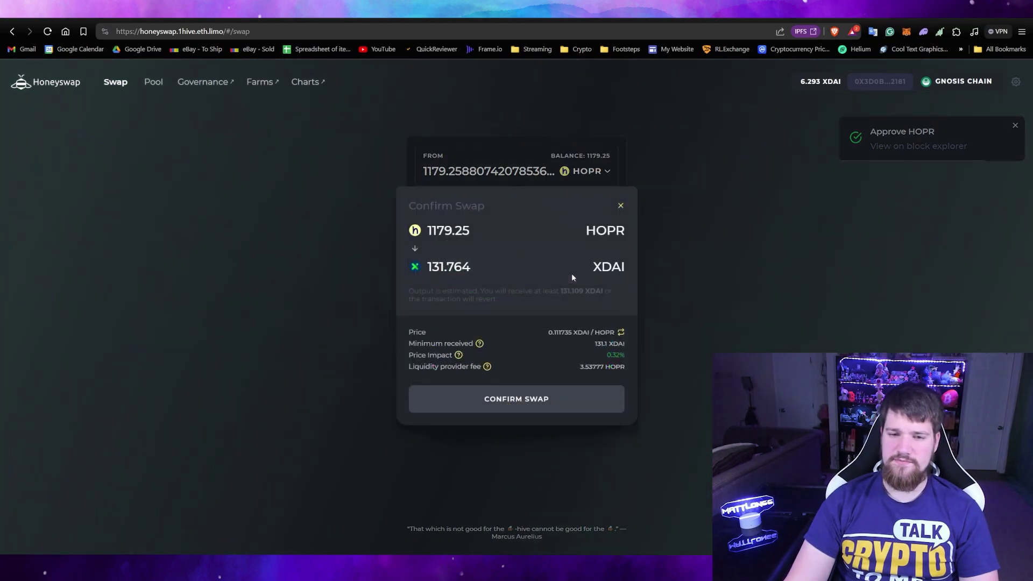
click(531, 402)
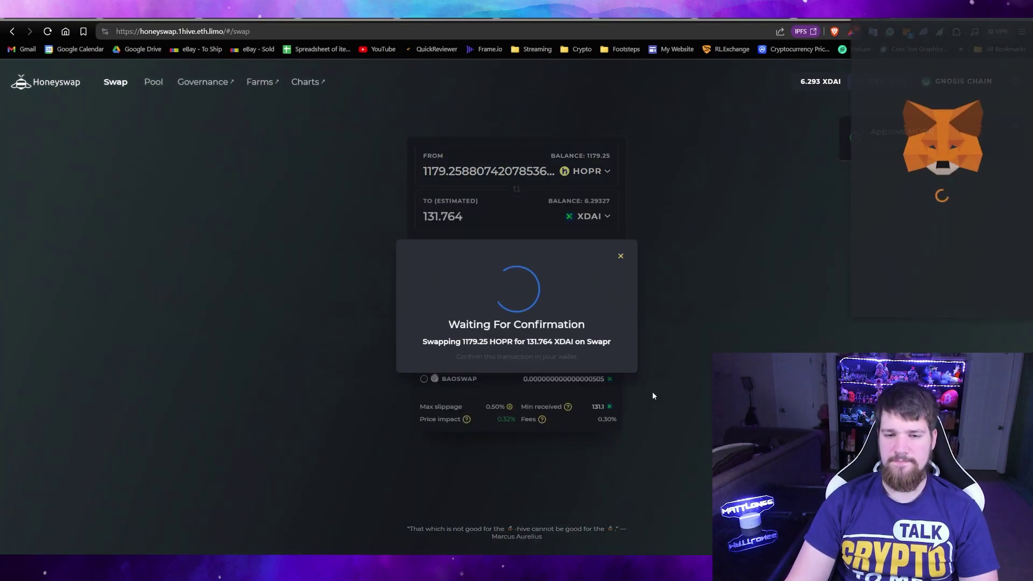
click(984, 308)
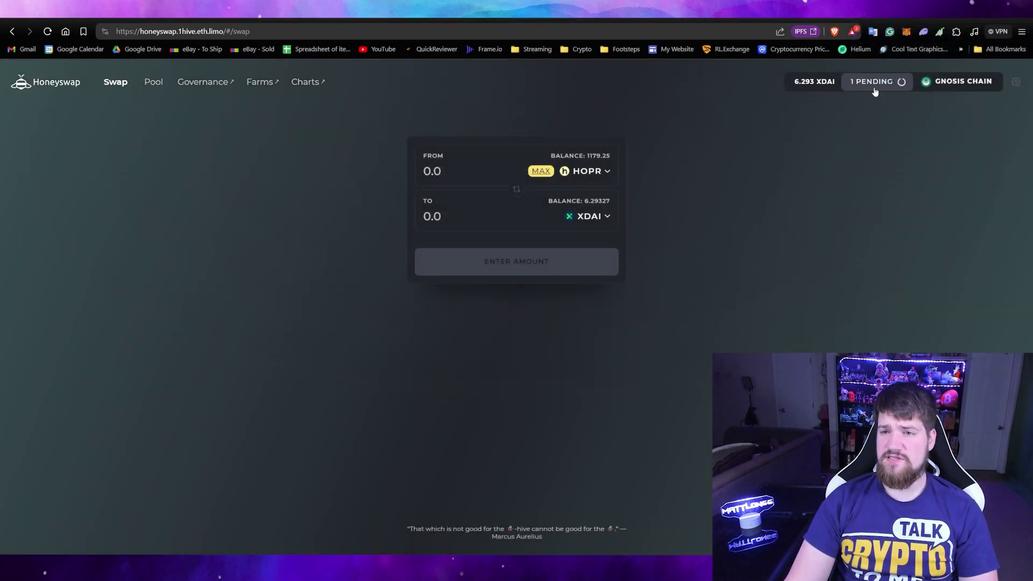
Open the bridge app from the Connext website and connect the MetaMask wallet
click(906, 32)
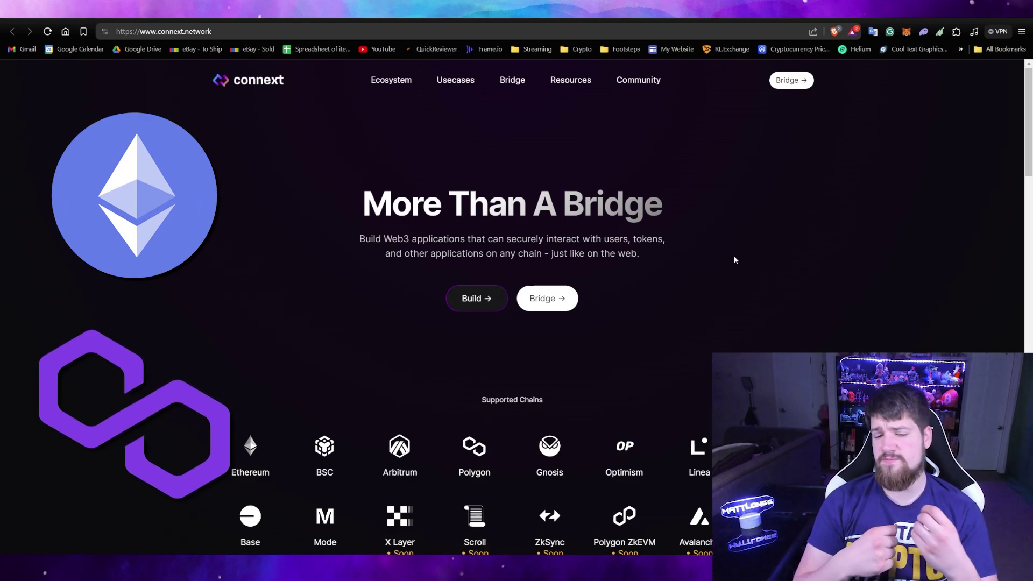
scroll(645, 280, down, 4)
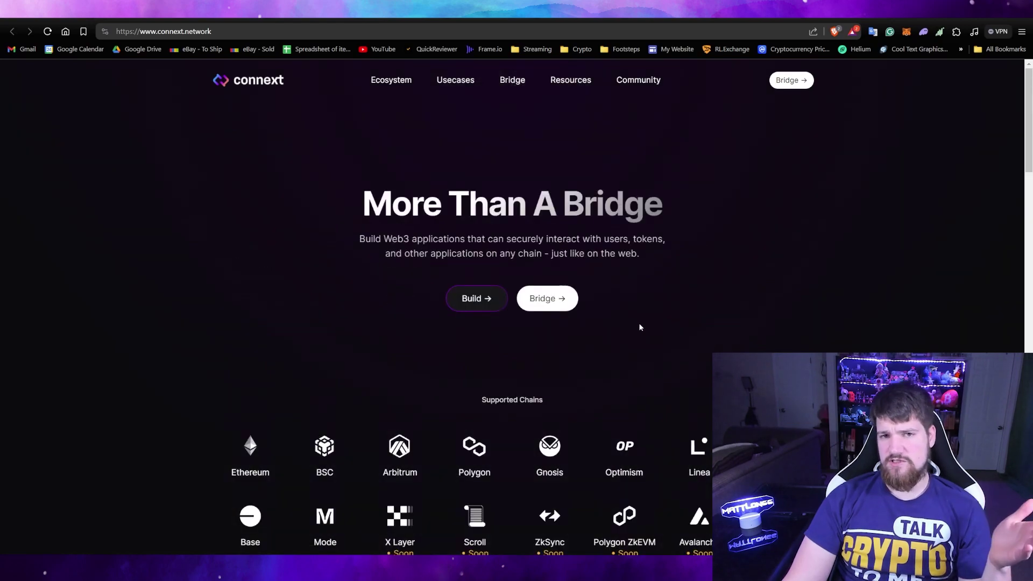
click(564, 299)
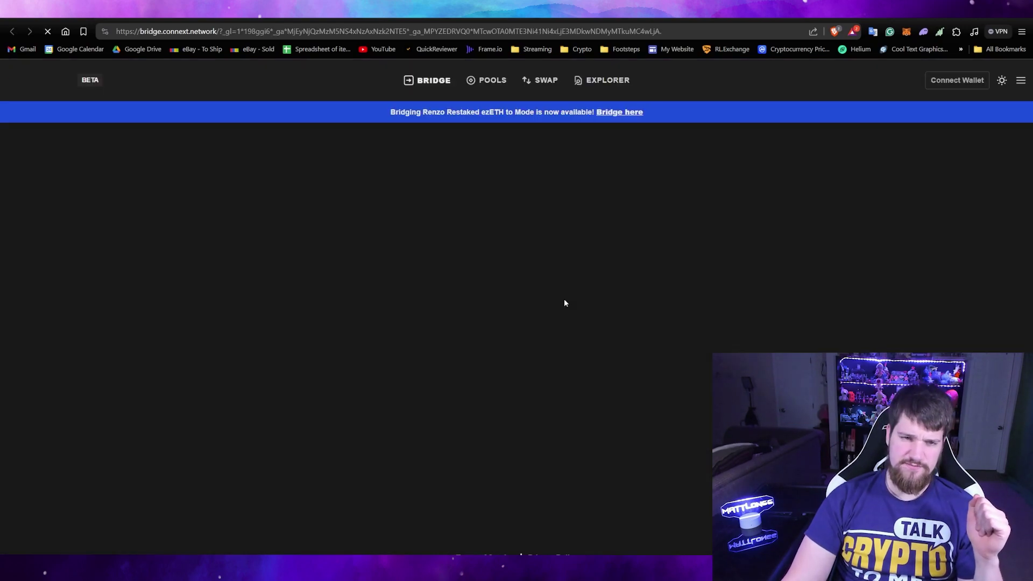
click(960, 84)
click(515, 298)
click(983, 297)
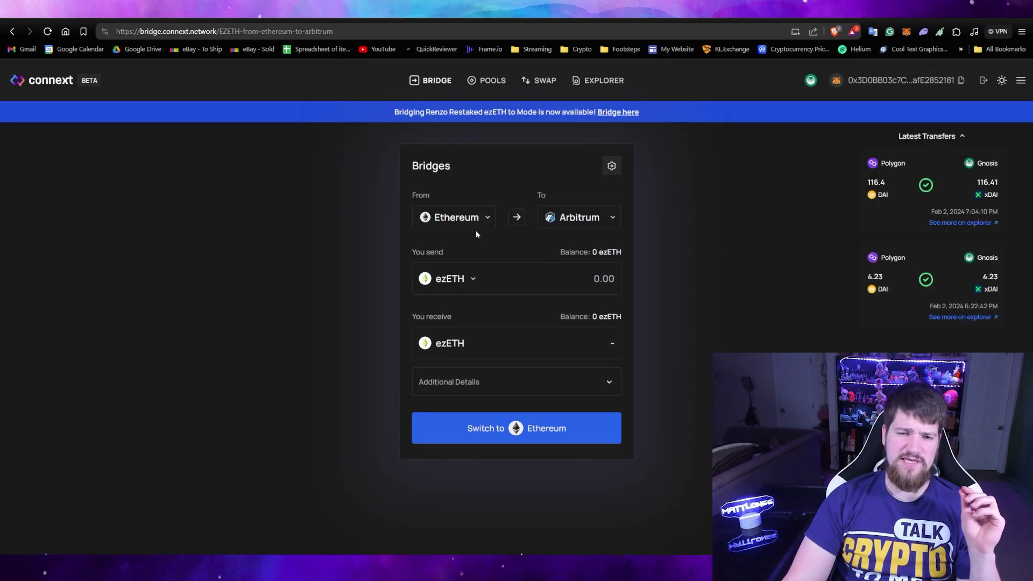
Set the Connext bridge route with Gnosis as the source chain and Polygon as the destination
click(453, 222)
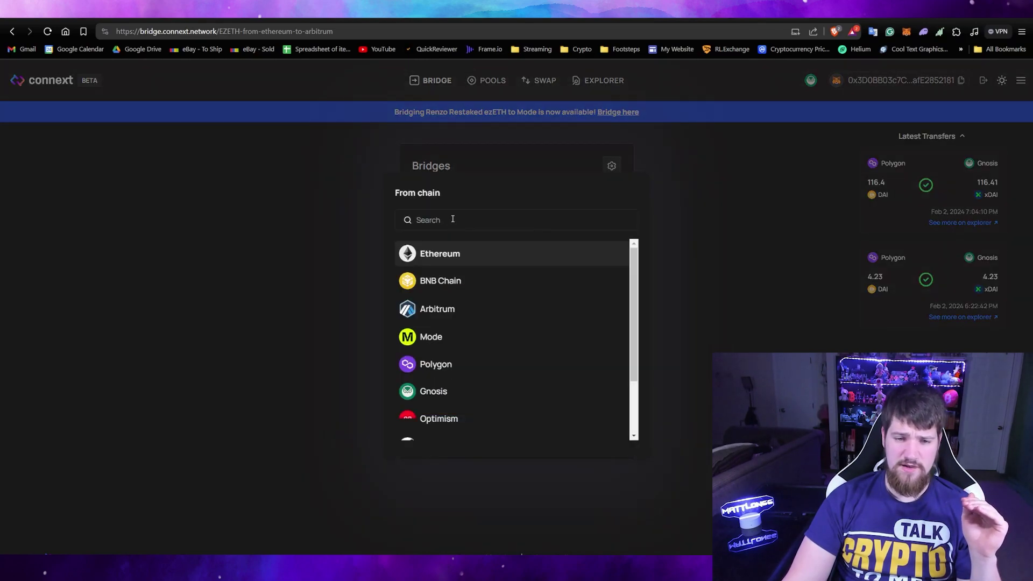
scroll(459, 335, down, 2)
click(459, 339)
click(580, 222)
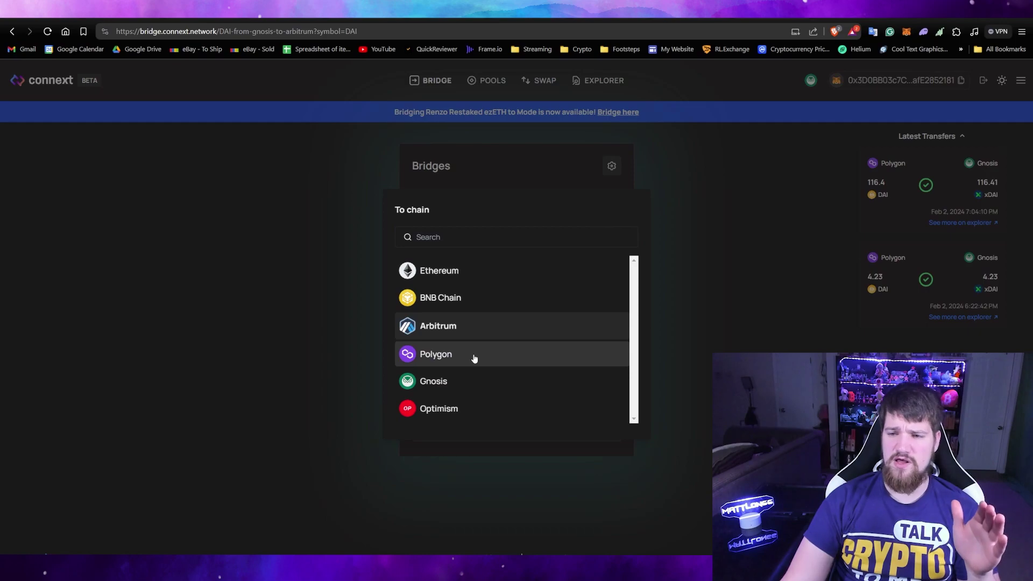
click(474, 358)
click(571, 215)
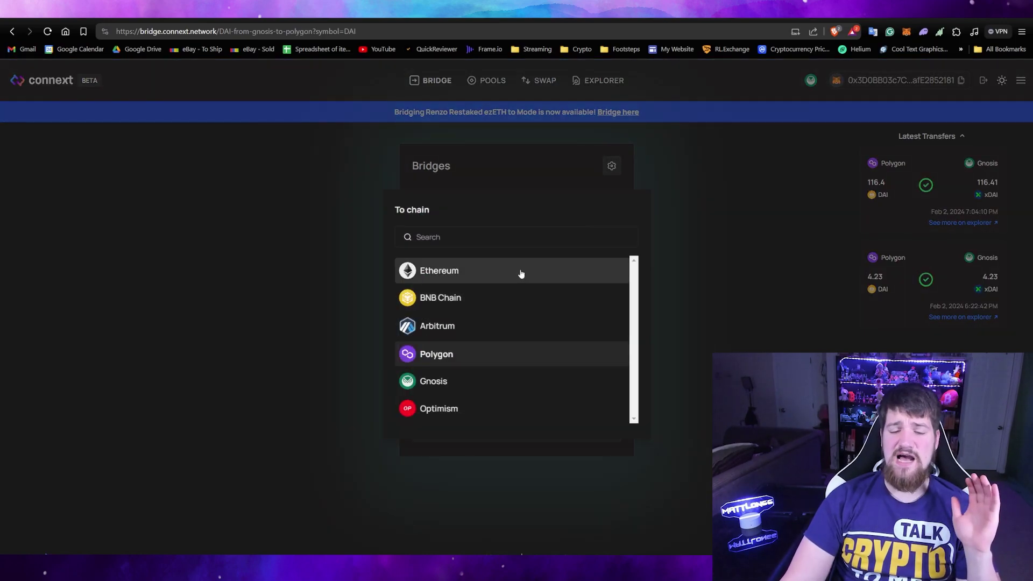
click(506, 353)
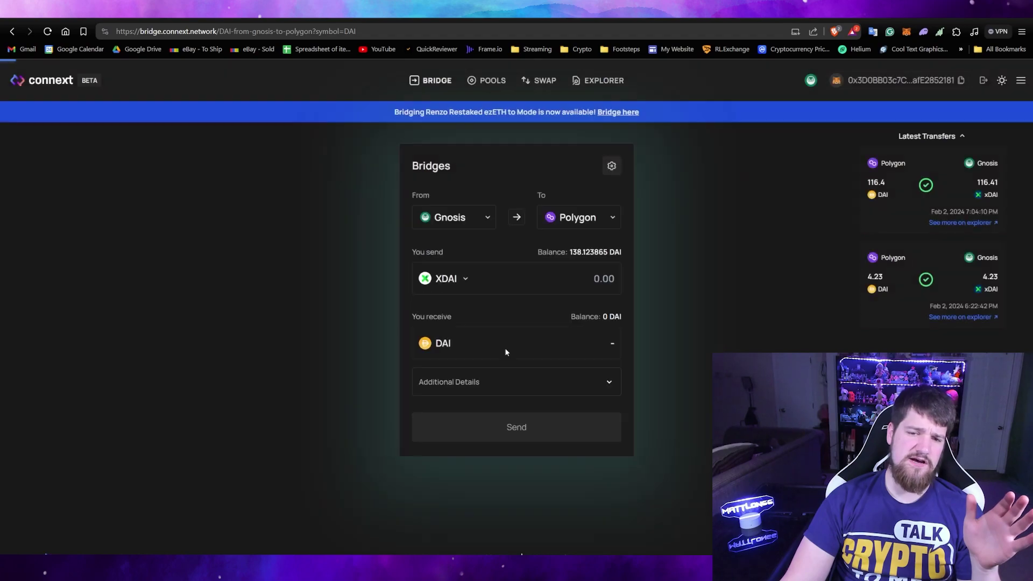
Choose XDAI as the token to send, expand the additional transfer details and enter 137.123865 as the amount
click(466, 279)
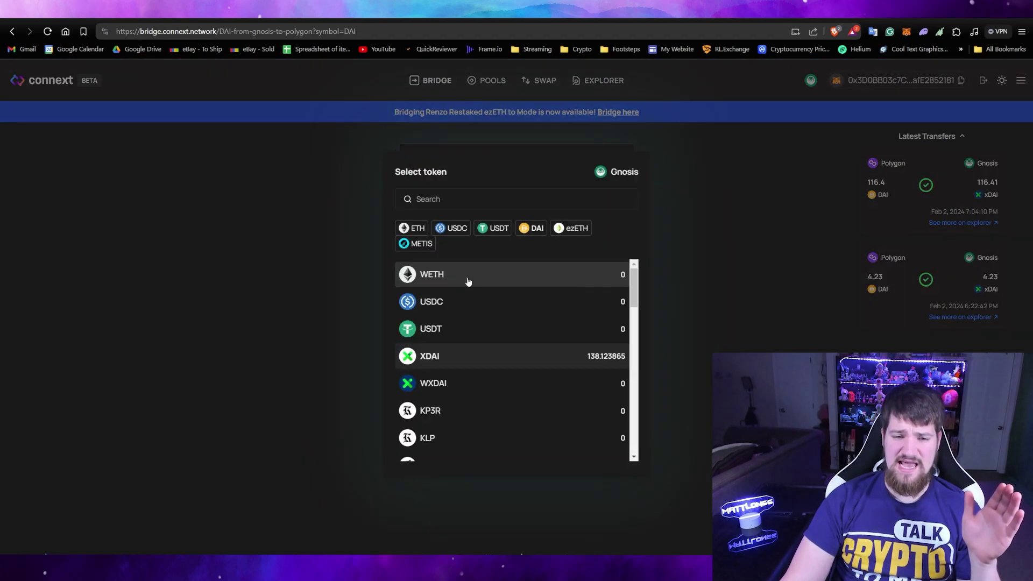
click(427, 355)
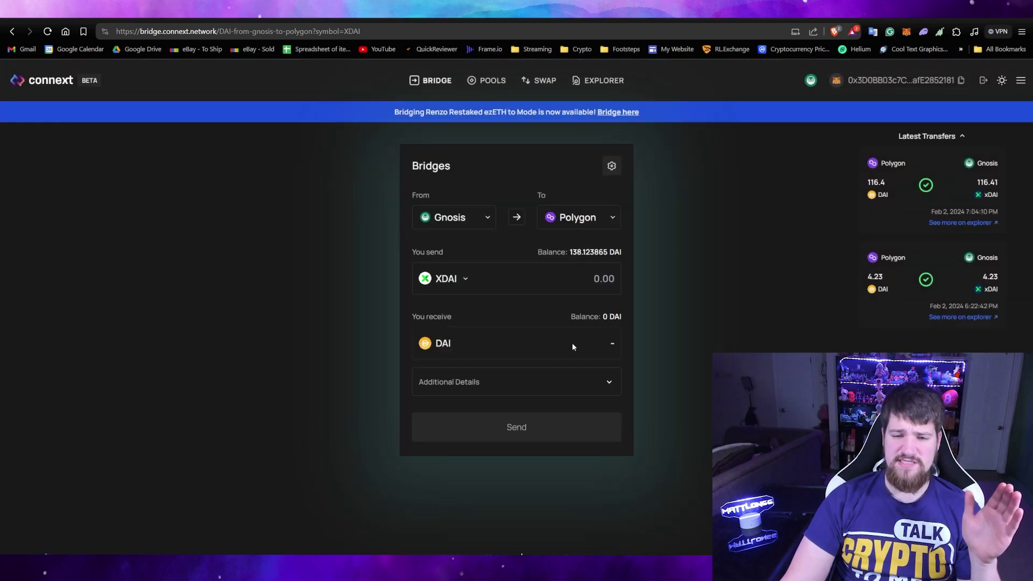
click(609, 385)
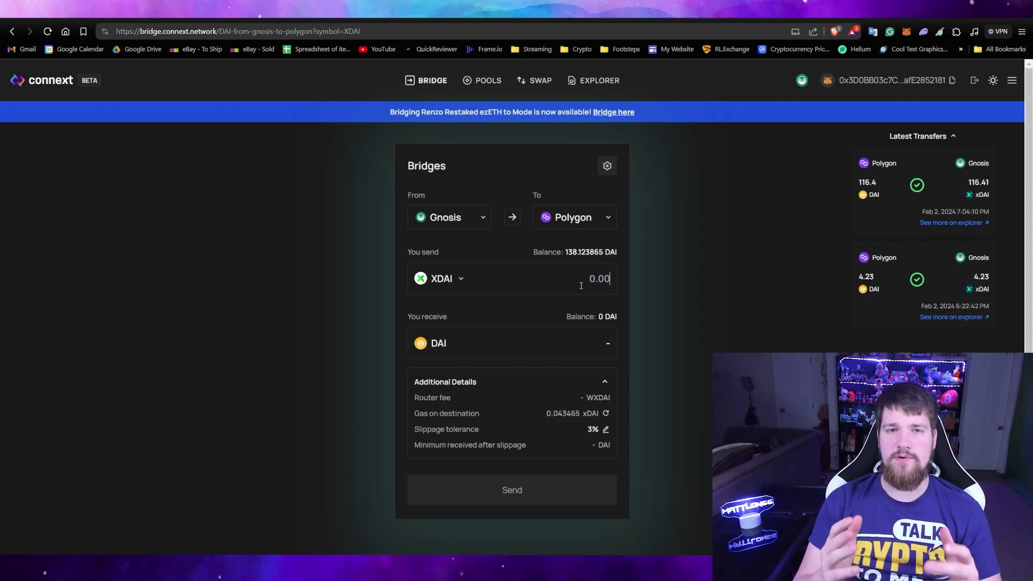
click(581, 282)
text(137.123865)
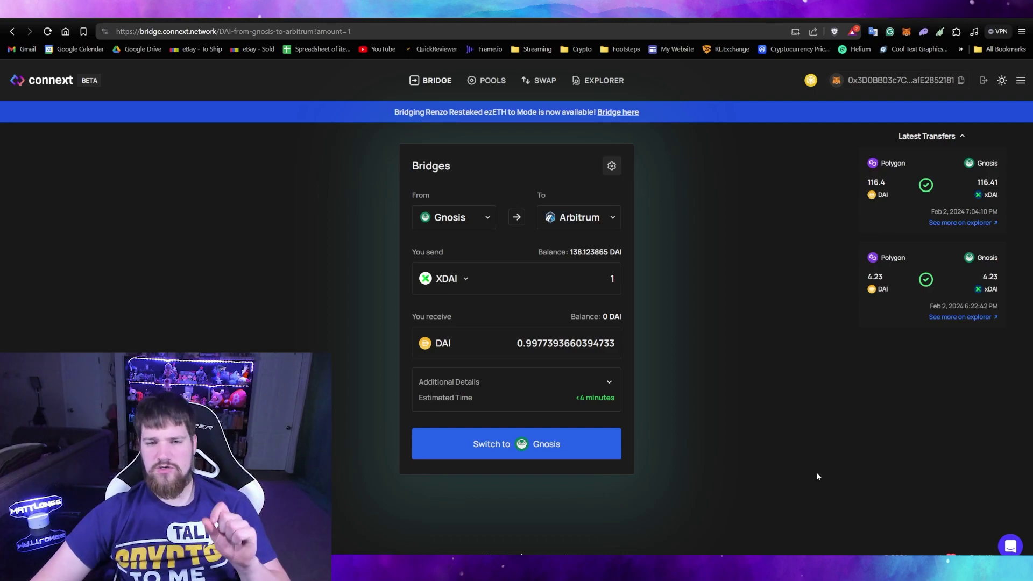
Set the bridge destination to Polygon and the XDAI amount to 21
click(610, 222)
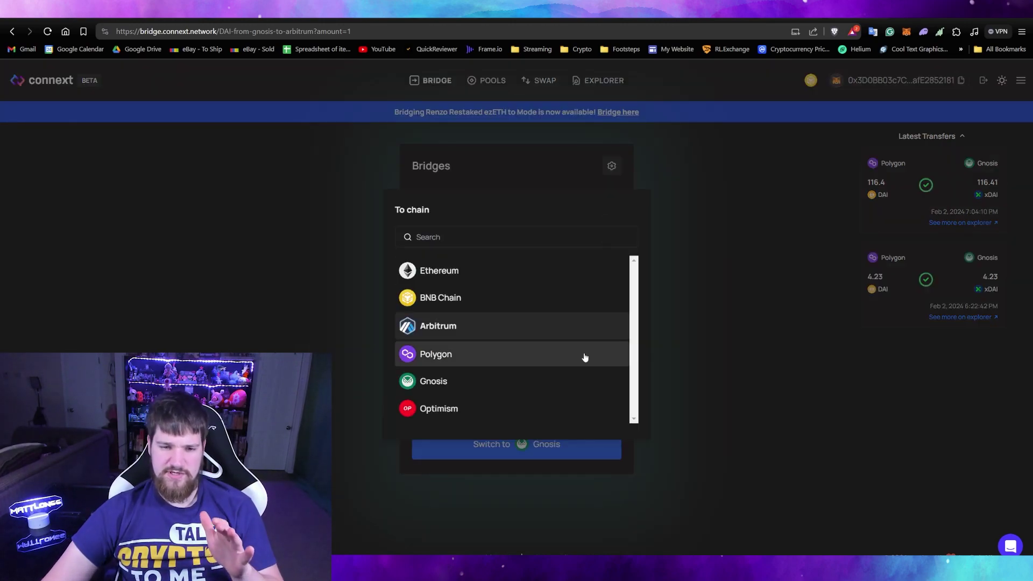
click(583, 356)
text(2)
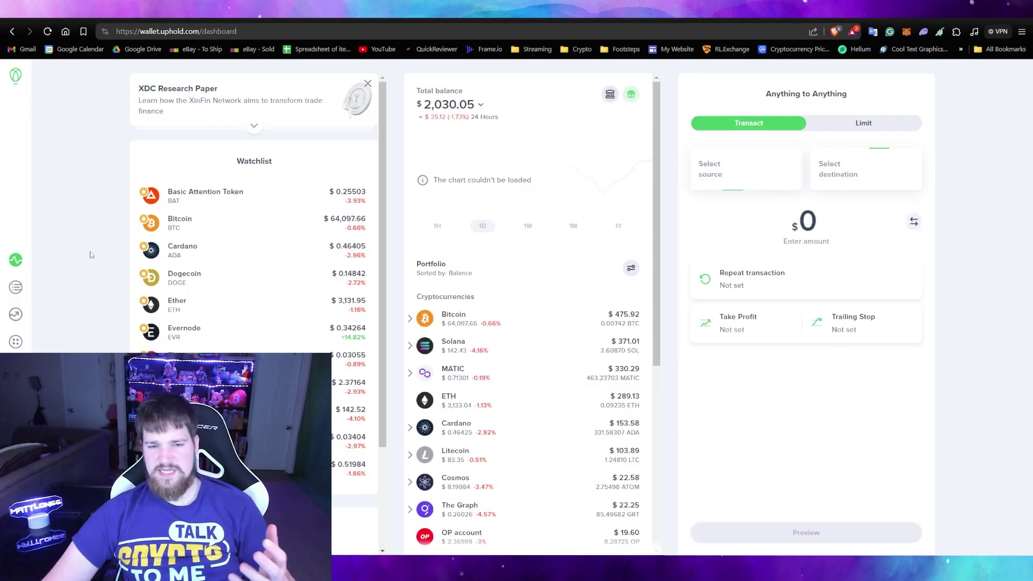
Search Uphold's deposit sources for dai to check its network, and set the Connext bridge destination to Ethereum
click(741, 169)
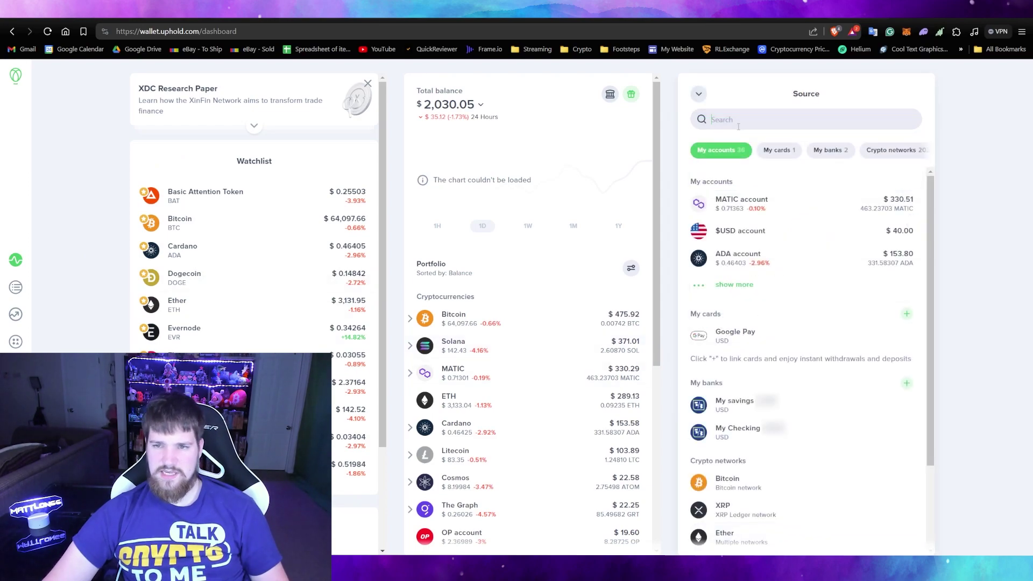
text(dai)
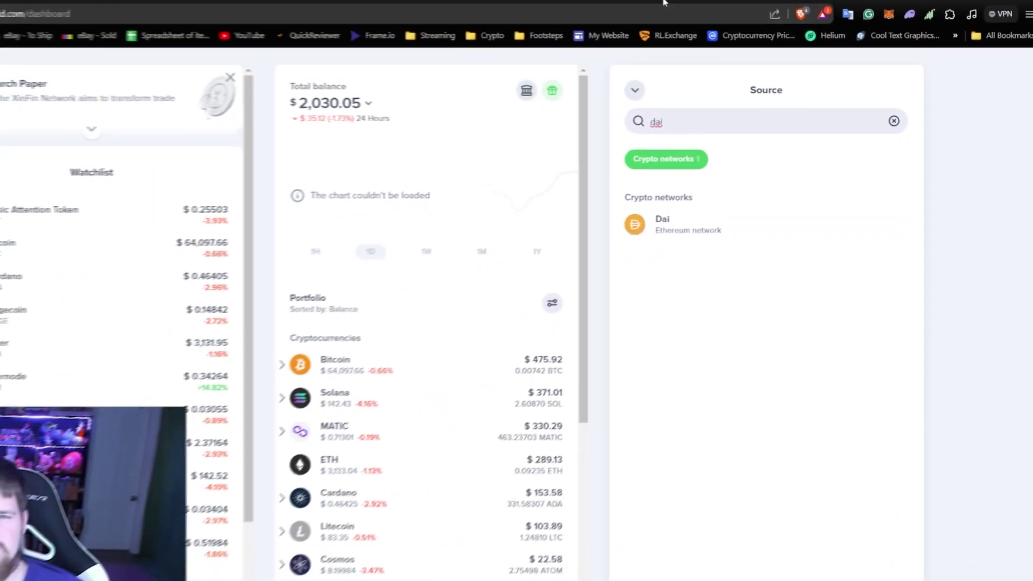
click(705, 15)
click(557, 225)
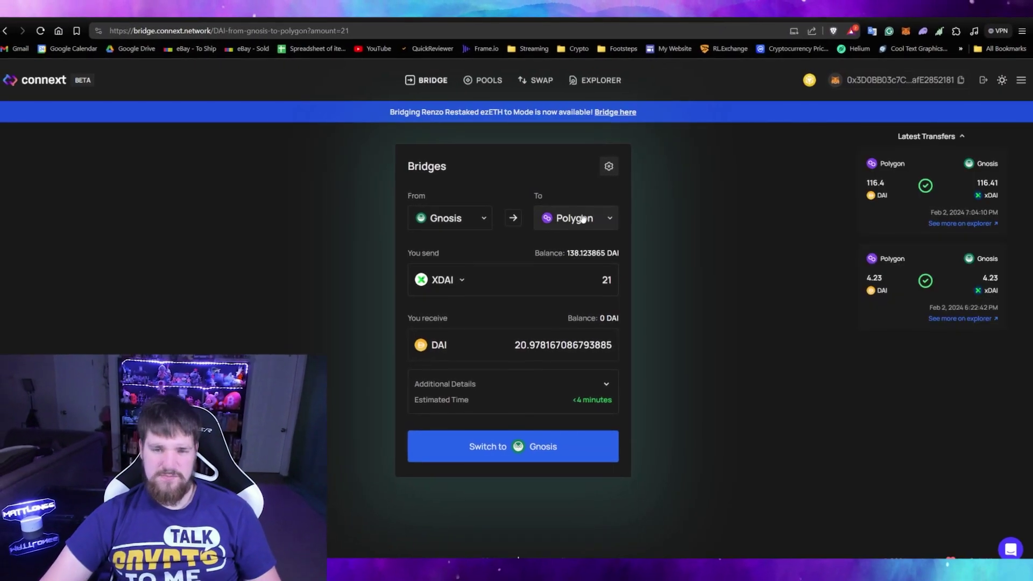
click(476, 280)
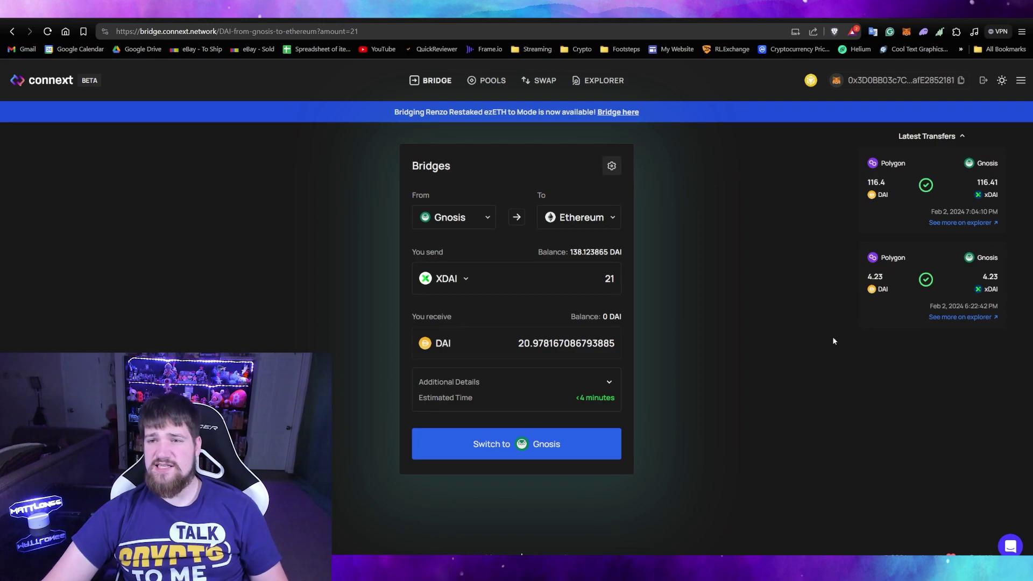
Check which networks Coinbase offers for receiving Dai
click(907, 33)
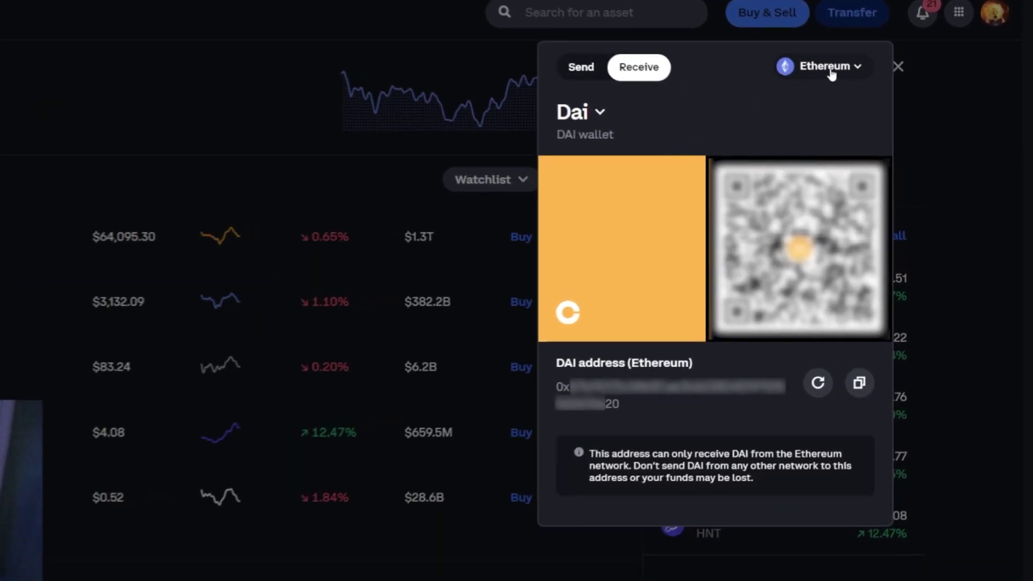
click(837, 66)
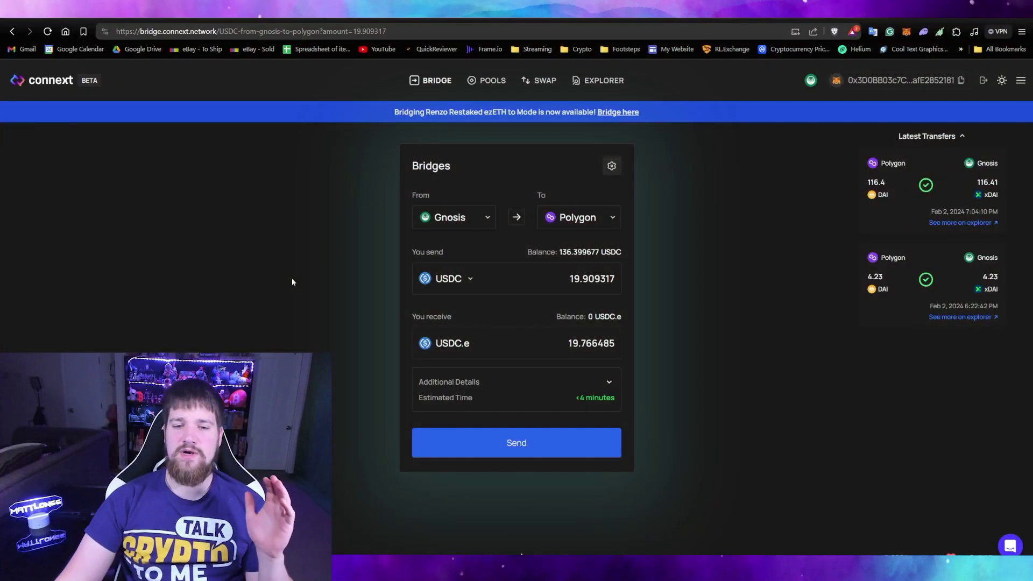
Fill in the full 136.399677 USDC balance as the bridge amount and check the XDAI left for gas in MetaMask
click(581, 253)
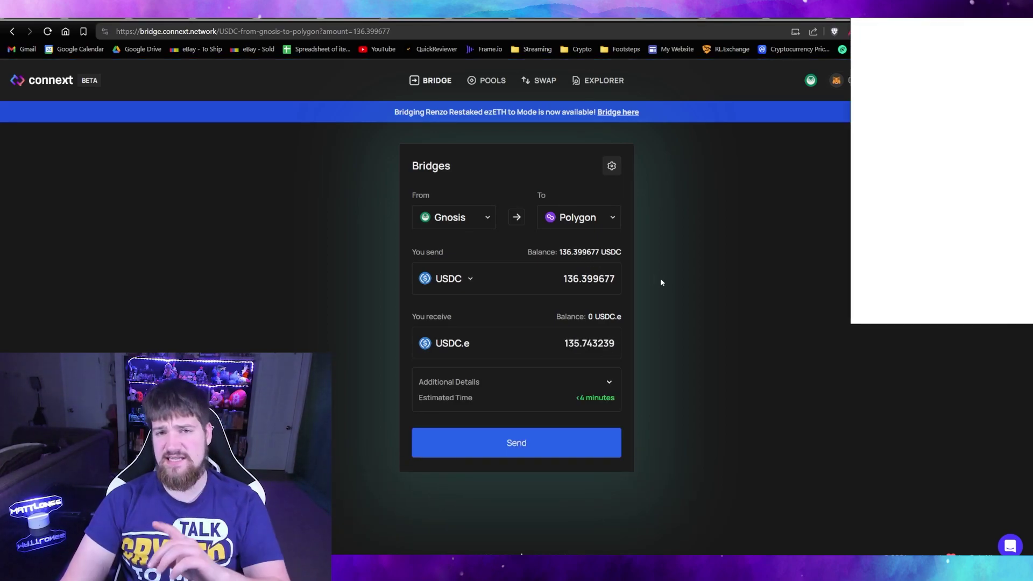
click(902, 237)
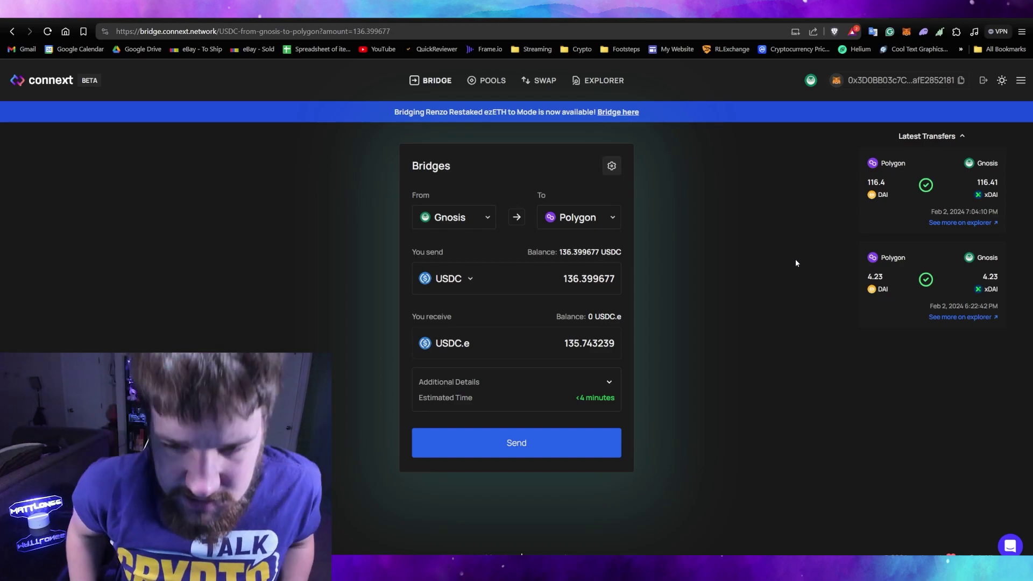
click(906, 32)
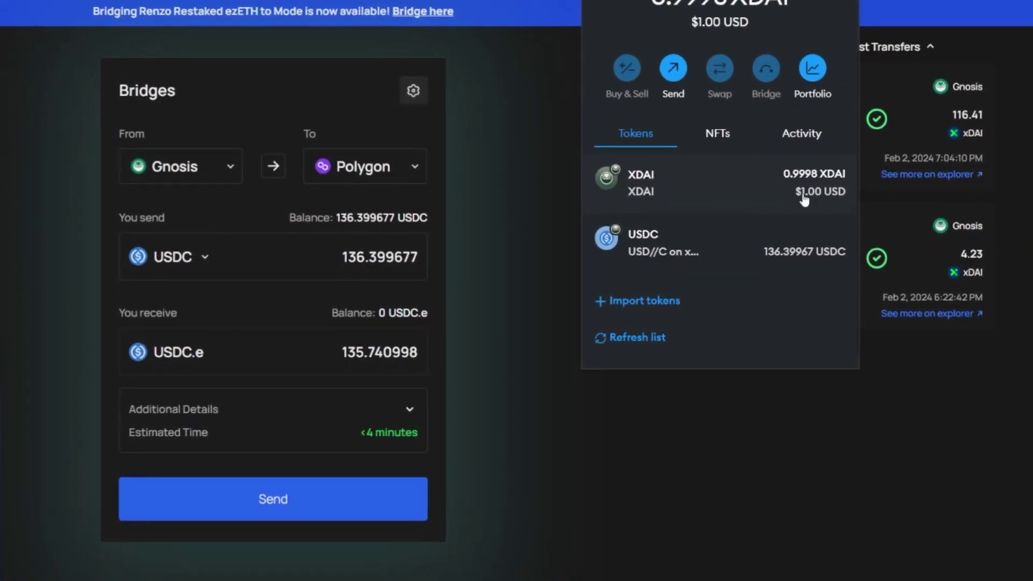
click(446, 218)
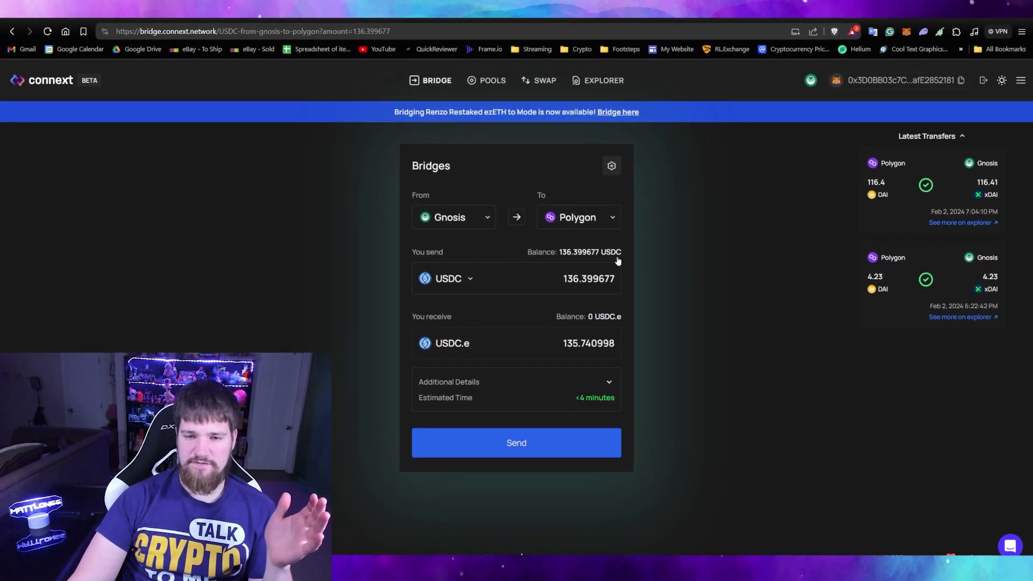
Select USDC as the deposit source in Uphold and choose the Polygon network for the transfer
click(613, 225)
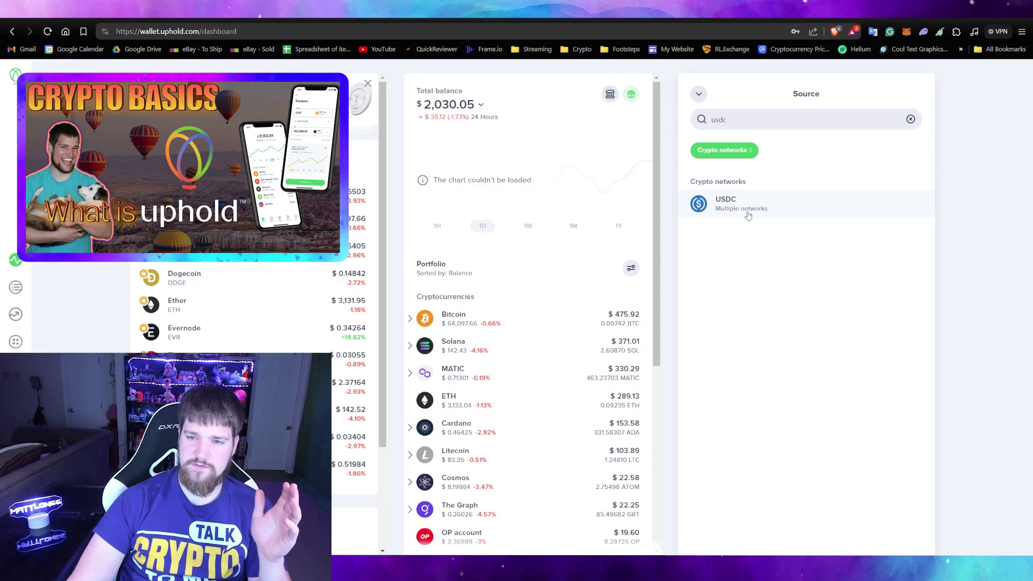
click(748, 215)
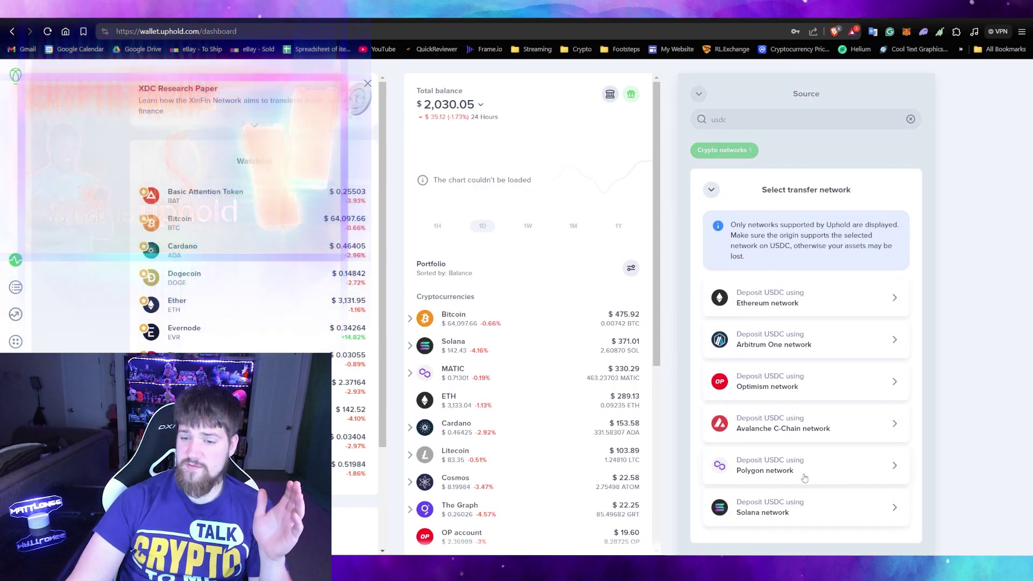
click(804, 478)
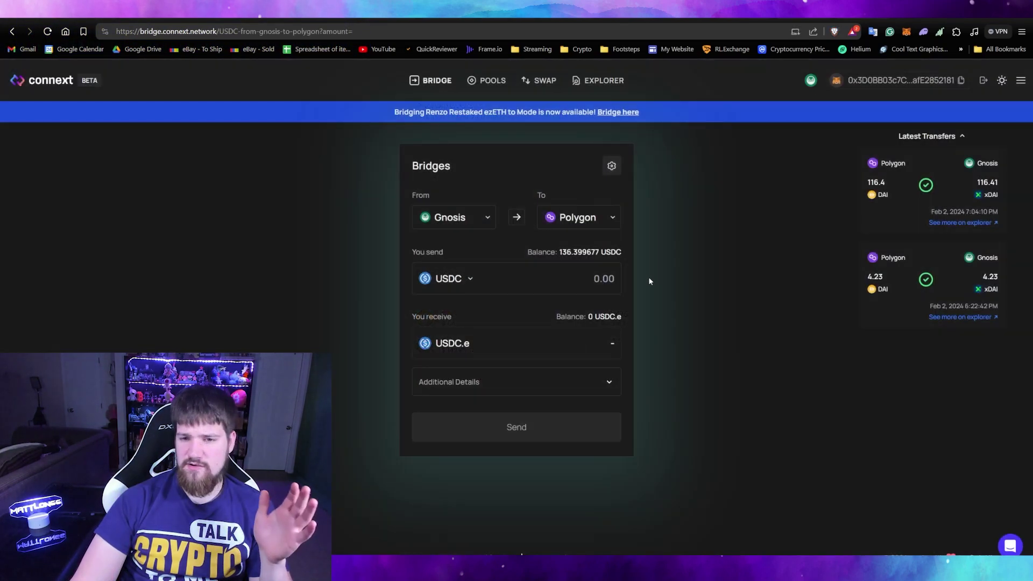
Enter the full 136.399677 USDC balance on Connext and send it from Gnosis to Polygon
click(587, 252)
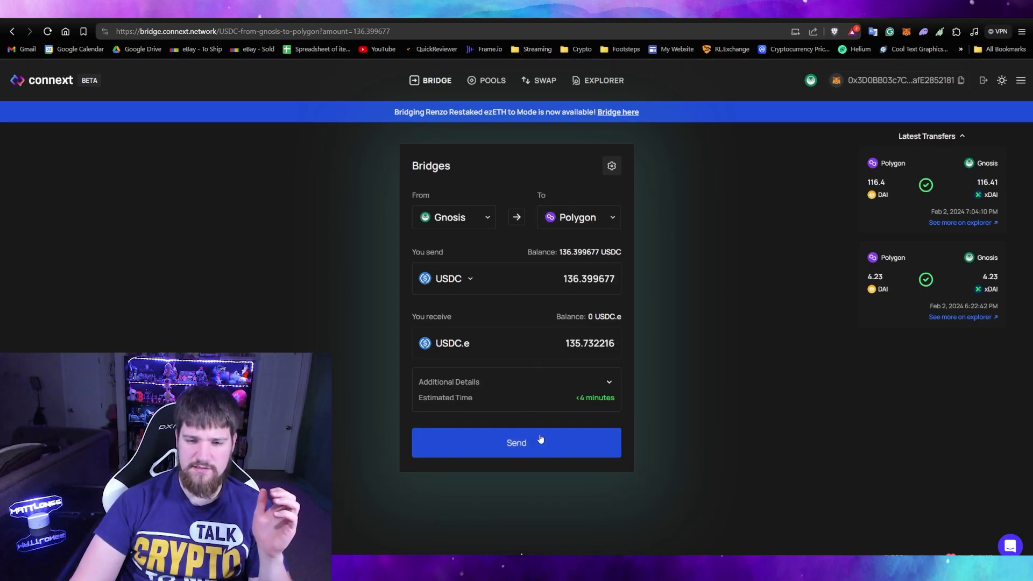
click(540, 440)
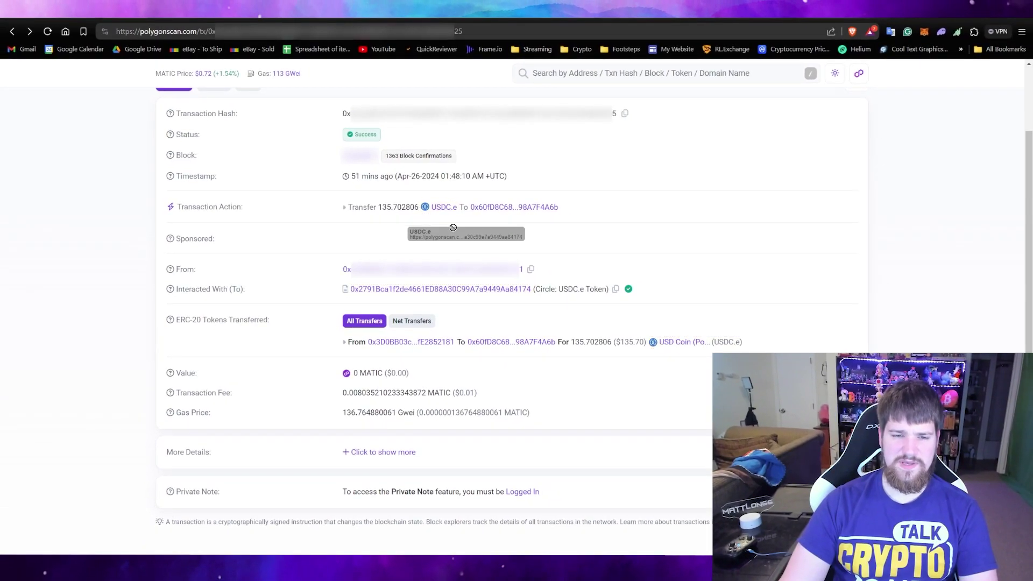
Open the USDC.e token page from the Polygonscan transaction, and view the MYST token from MetaMask in the explorer
click(443, 208)
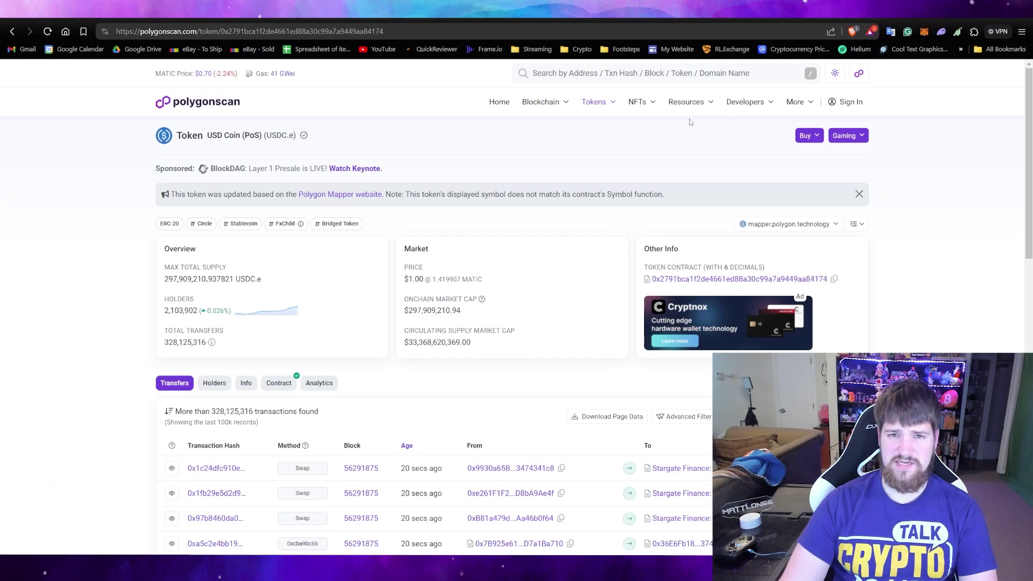
click(924, 31)
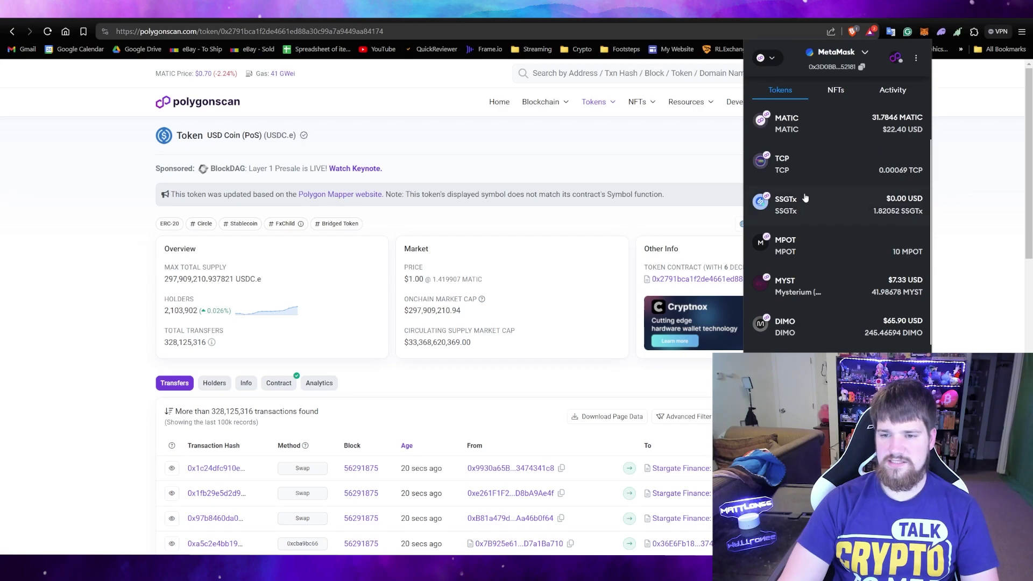
scroll(806, 198, down, 1)
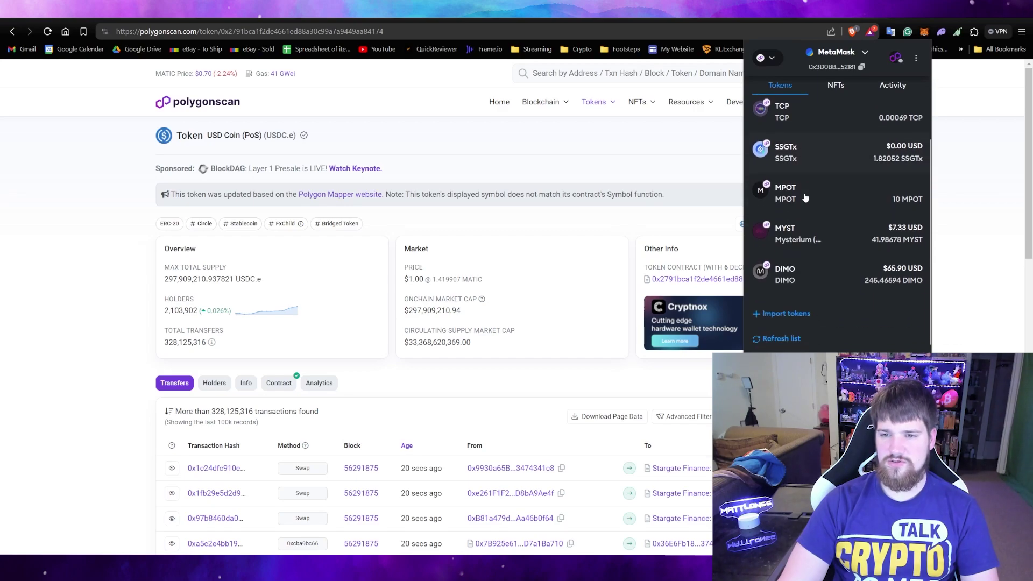
click(818, 228)
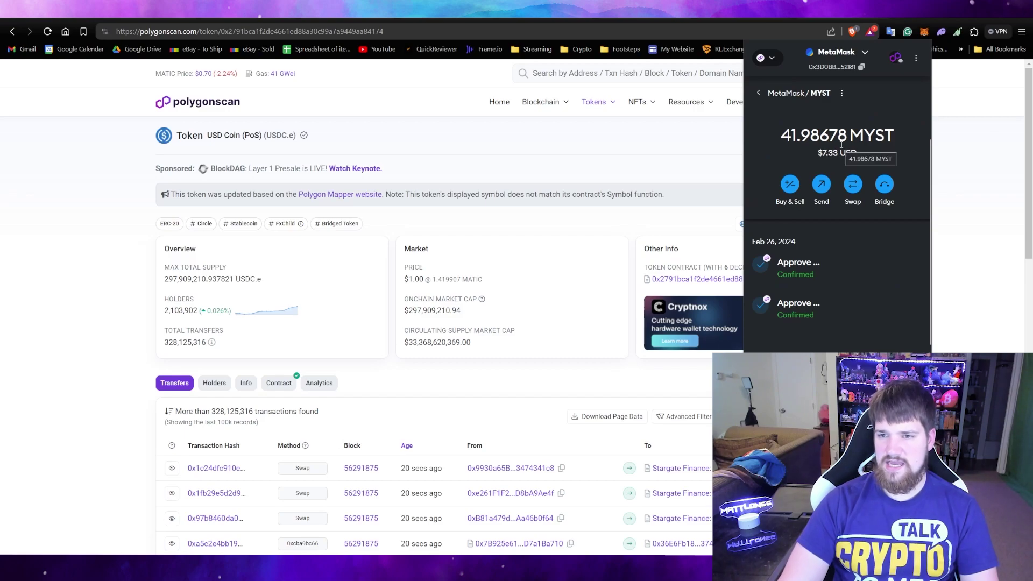
click(843, 94)
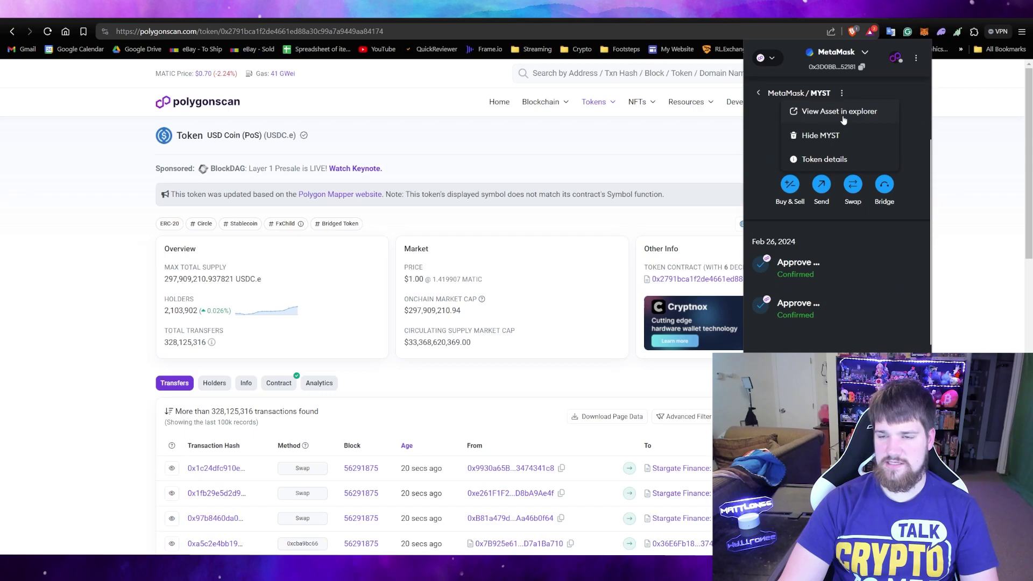
click(840, 112)
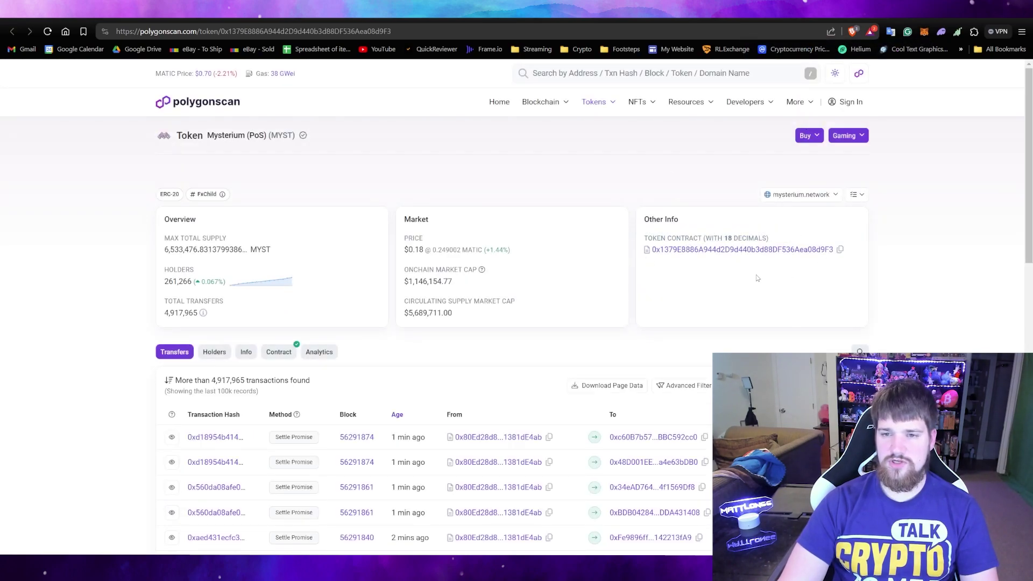
Search CoinGecko for myst, open the Mysterium page and copy its Polygon POS contract address
click(679, 18)
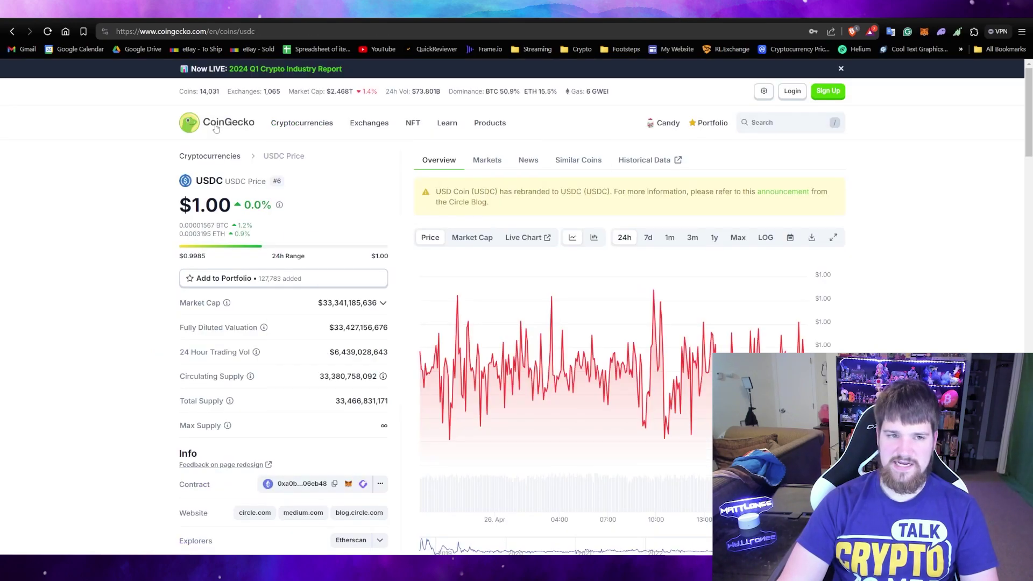
click(763, 123)
text(myst)
click(520, 209)
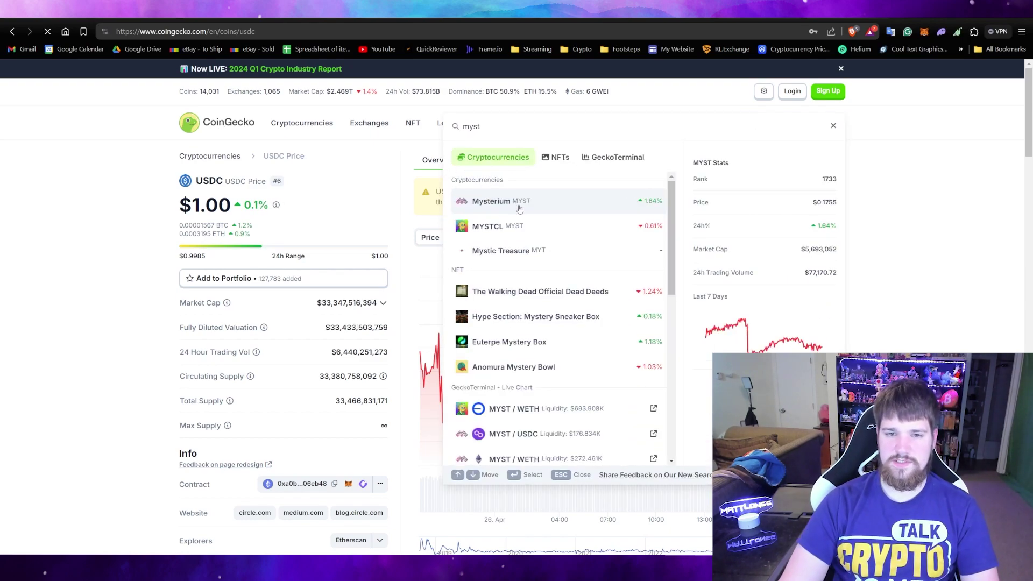
scroll(301, 403, down, 2)
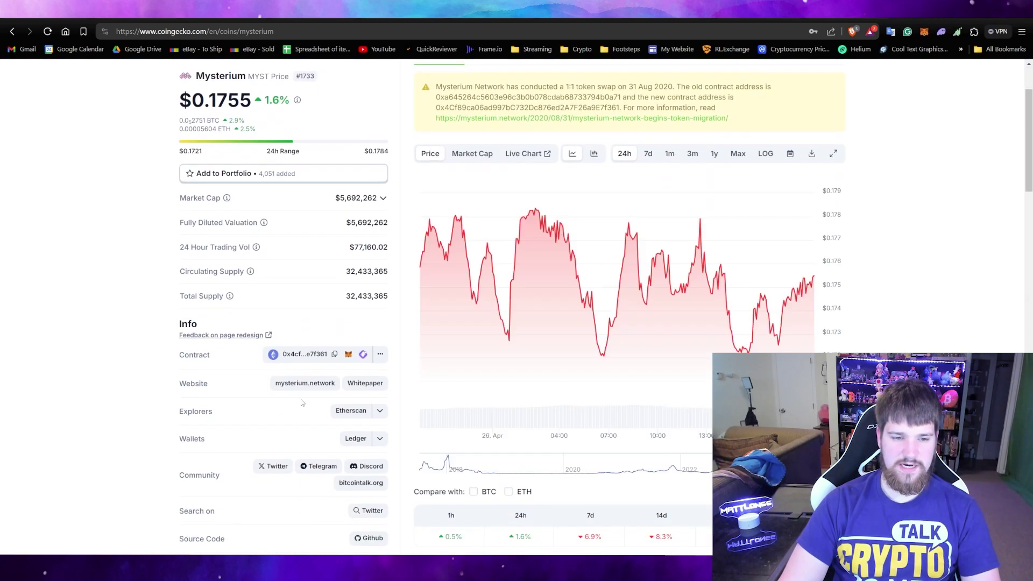
click(378, 354)
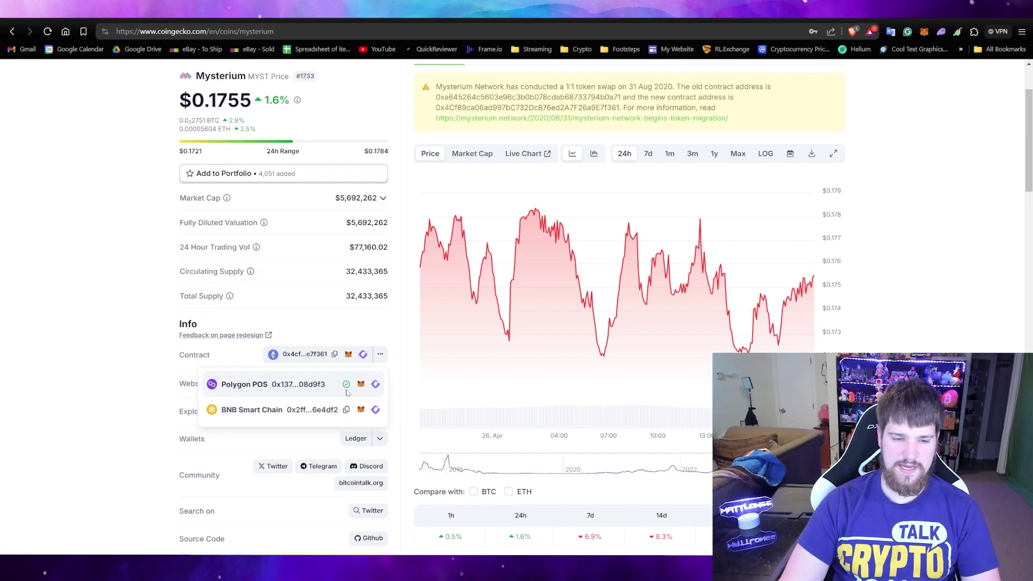
Search the Polygonscan MYST token page for the copied contract address to compare it with the token contract
click(838, 17)
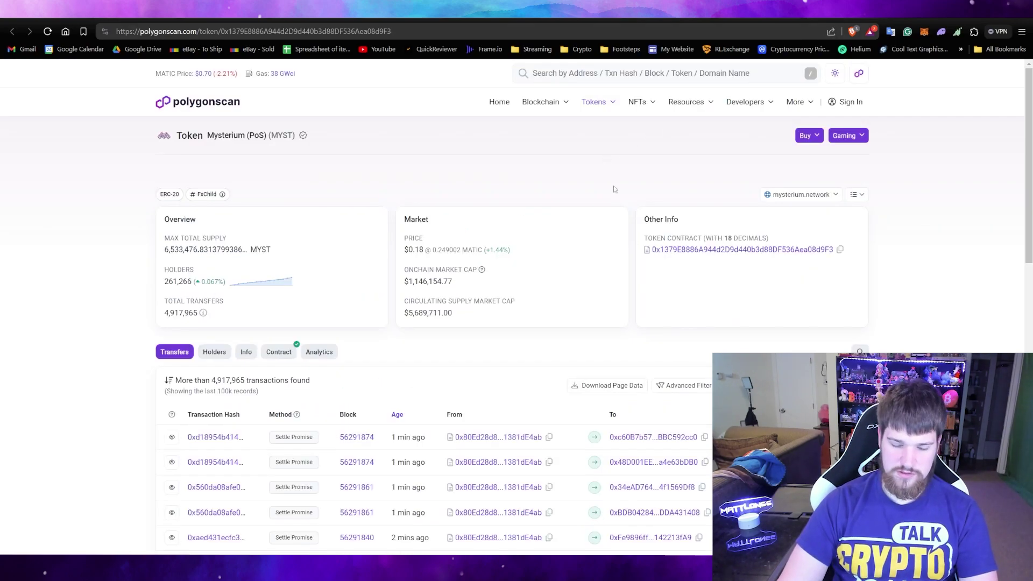
key(ctrl+f)
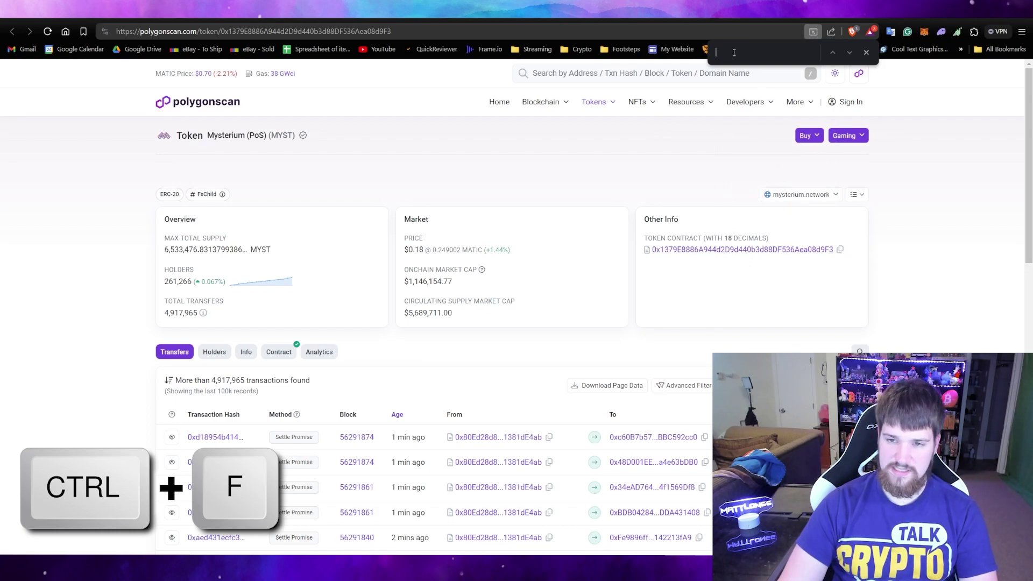
right_click(734, 52)
click(763, 120)
drag(717, 53, 778, 53)
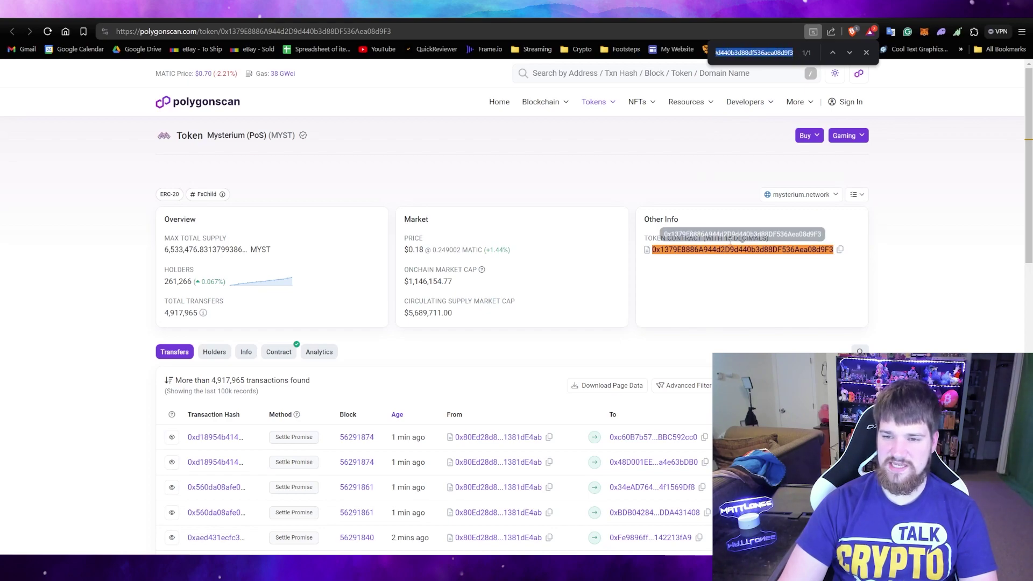
click(905, 270)
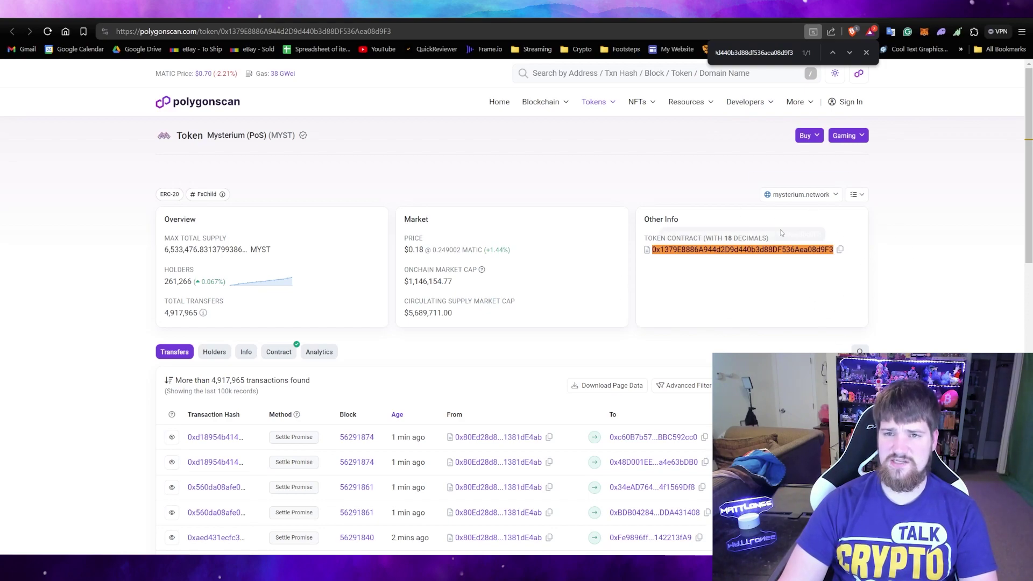
Search CoinGecko for usdc, open the USDC page and copy its Polygon POS contract address
click(665, 17)
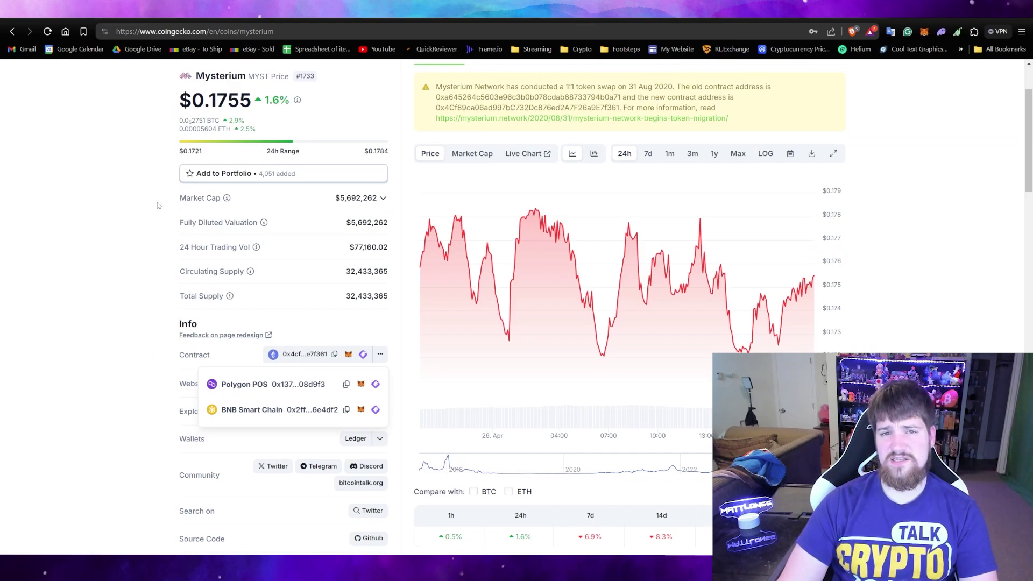
click(11, 32)
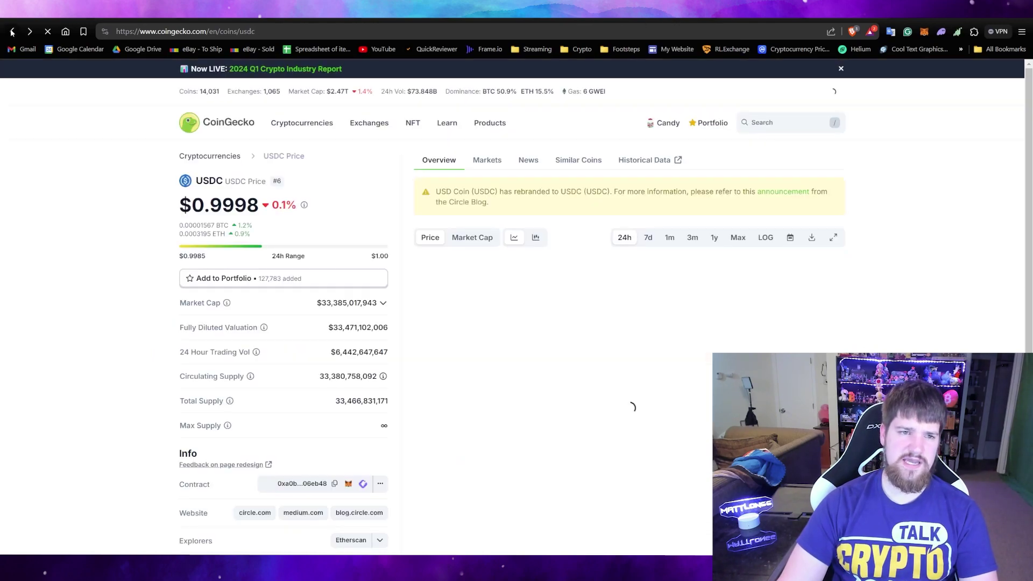
click(743, 123)
text(usdc)
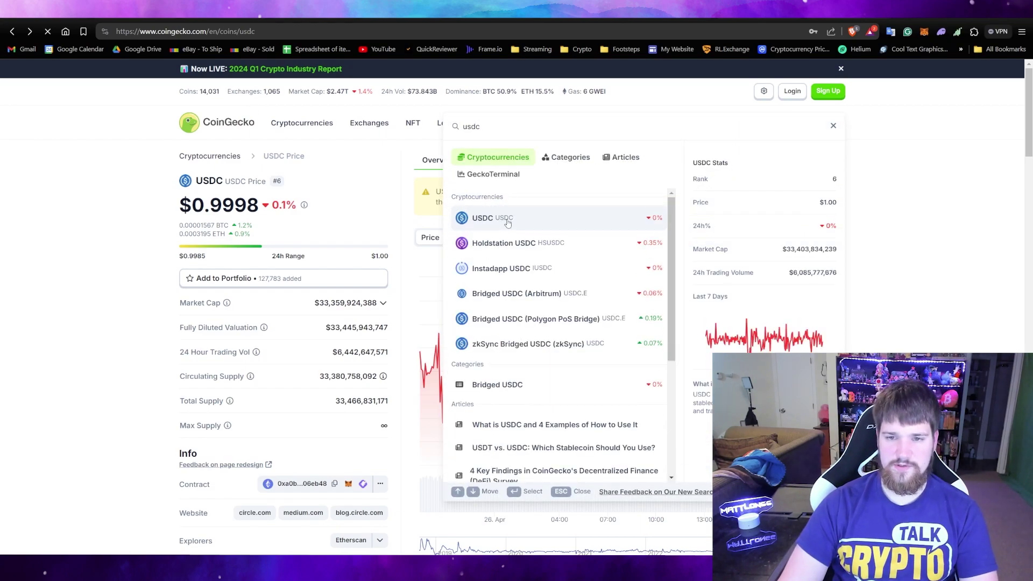
click(507, 223)
scroll(250, 437, down, 1)
click(381, 435)
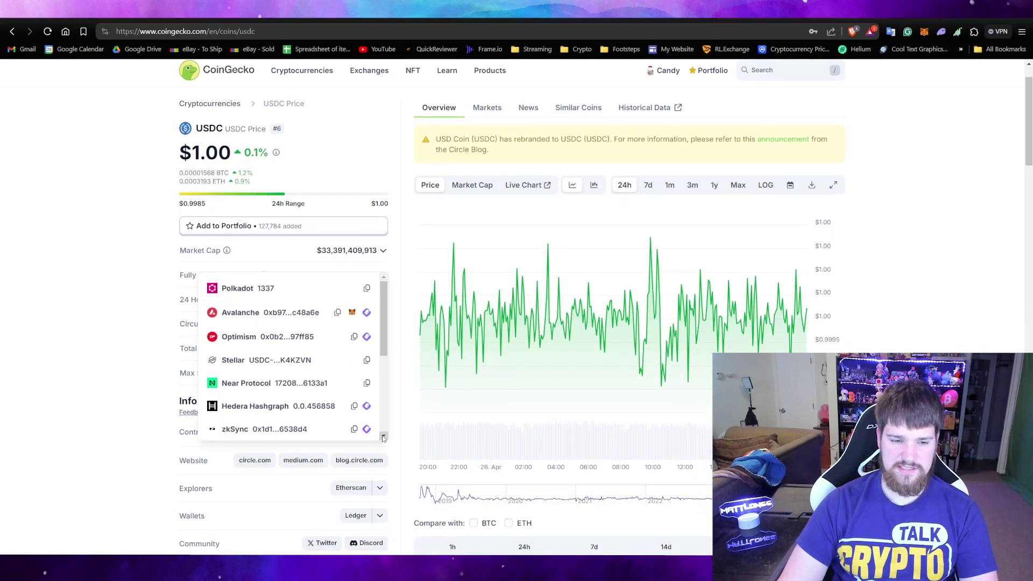
scroll(318, 392, down, 3)
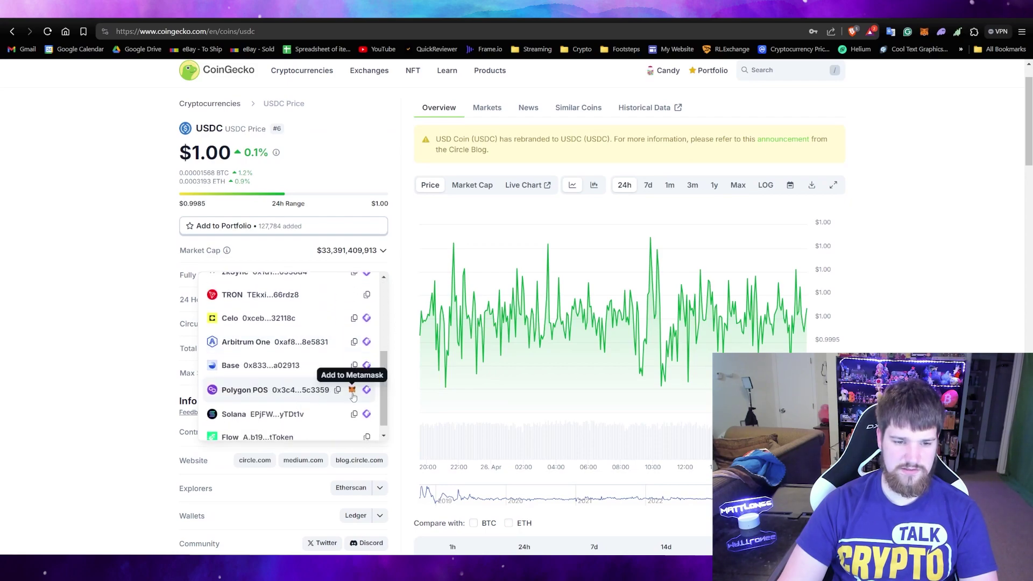
click(338, 391)
click(335, 124)
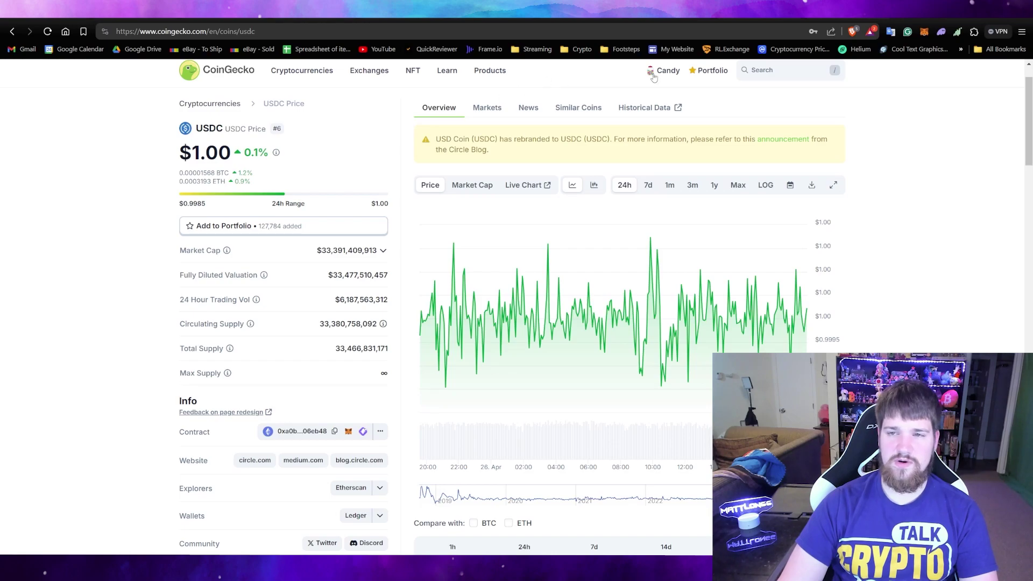
Search the Polygonscan USDC.e token page for the copied USDC contract address and close the search
key(ctrl+Tab)
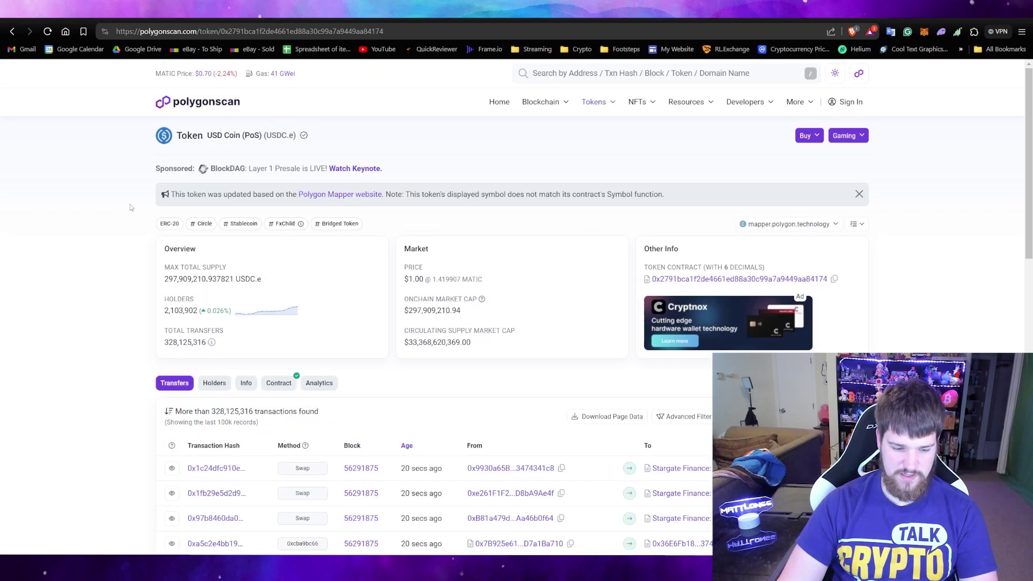
key(ctrl+f)
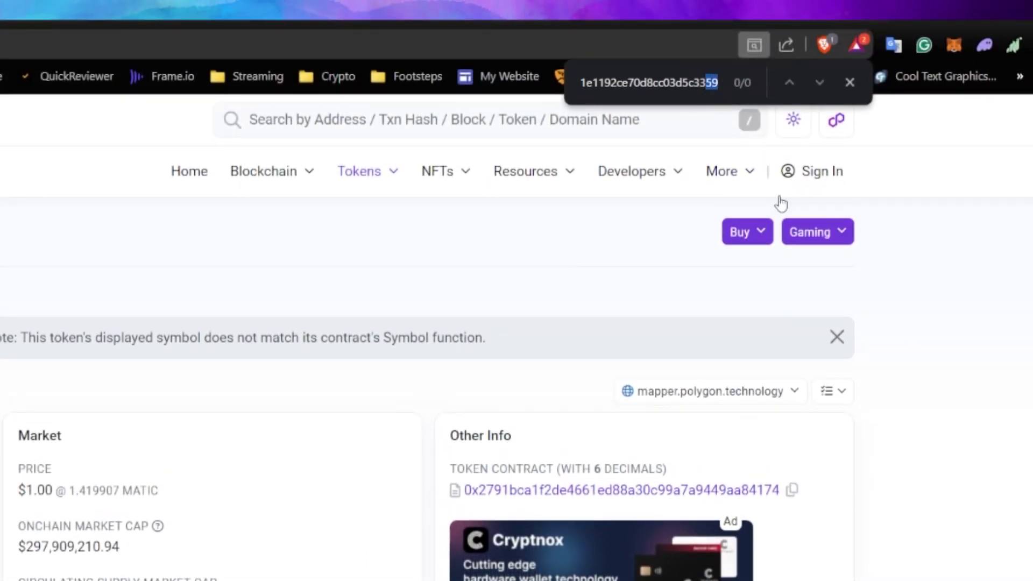
click(850, 82)
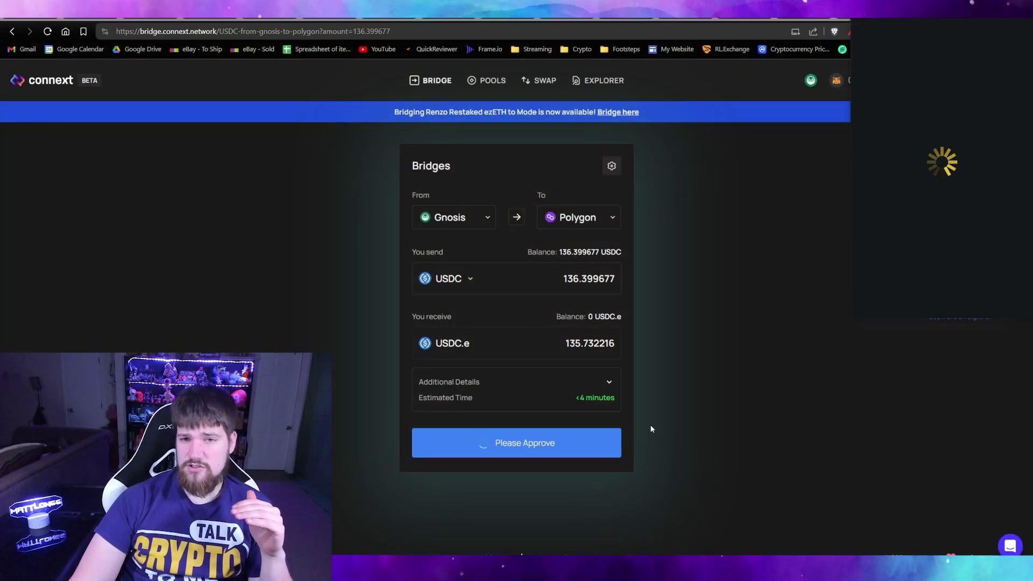
Approve the Connext bridge transaction of 136.399677 USDC from Gnosis to Polygon in MetaMask
scroll(927, 251, down, 2)
click(980, 296)
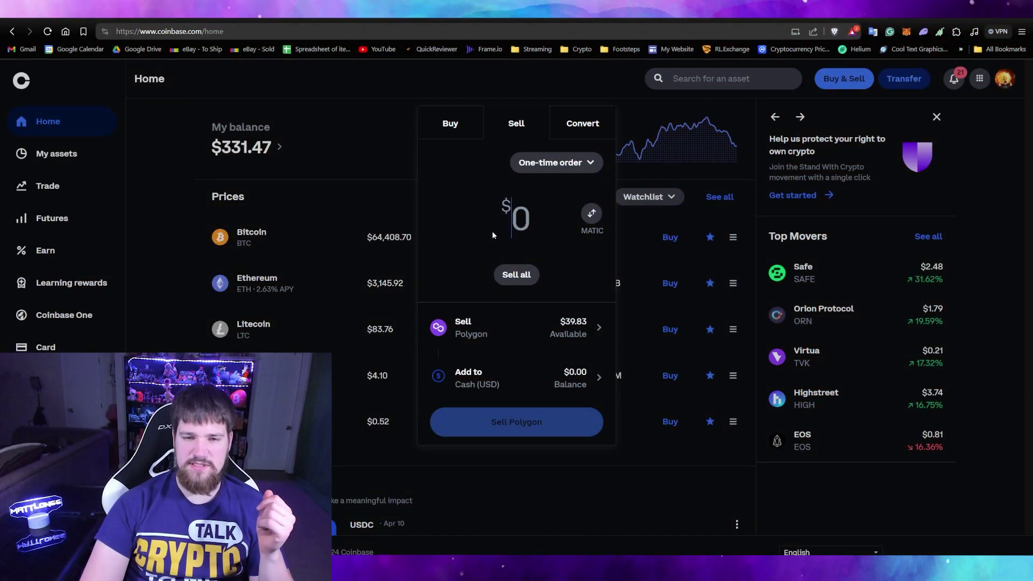
Preview a $5 Polygon sale on Coinbase and examine the Uphold fee for moving MATIC to the checking account
text(5)
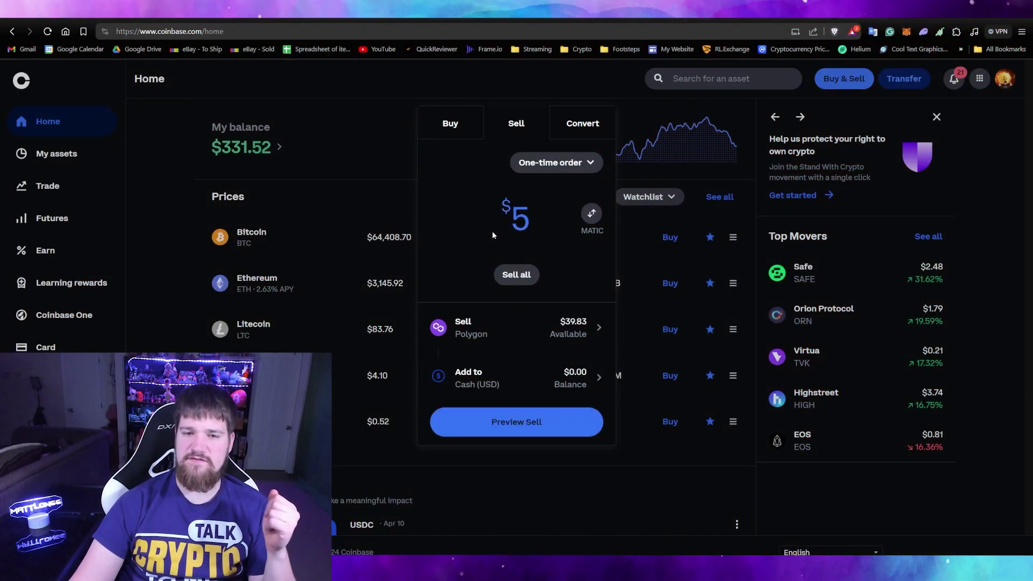
click(508, 424)
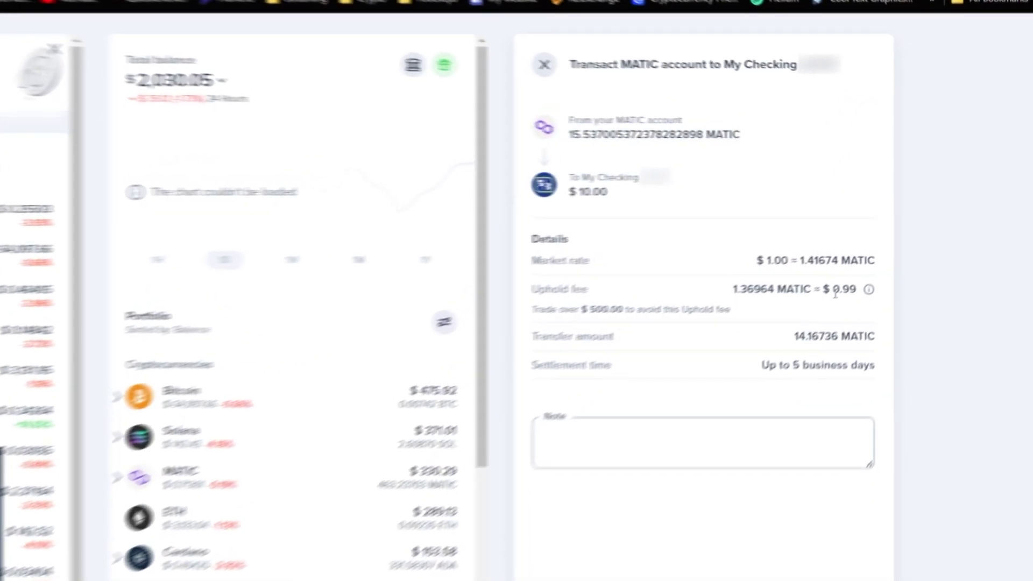
drag(895, 247, 904, 248)
drag(812, 322, 825, 330)
click(826, 329)
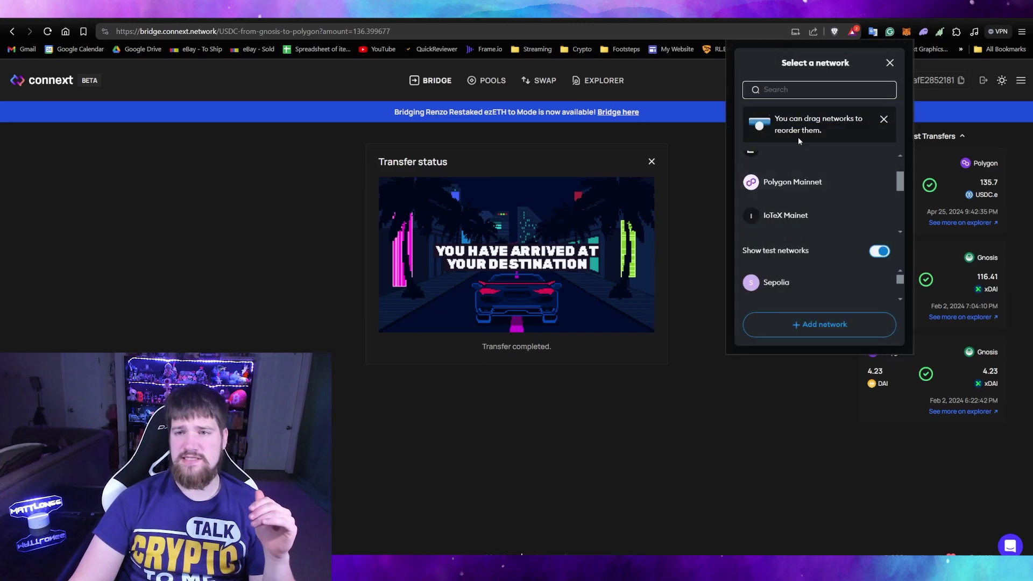
Switch the MetaMask network to Polygon Mainnet
click(890, 63)
click(749, 58)
scroll(785, 178, down, 2)
click(789, 186)
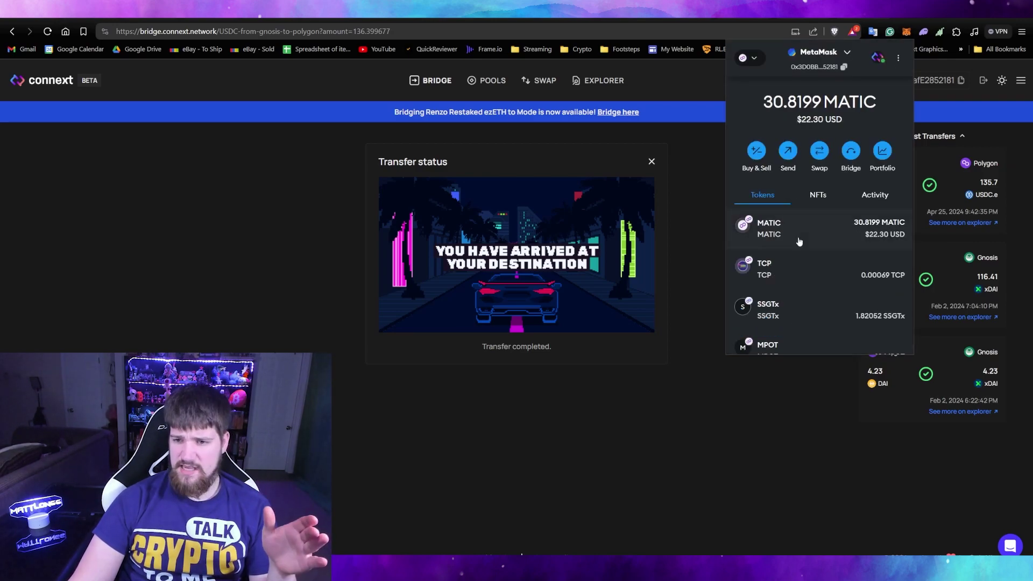
Review the Polygon token balances in MetaMask and open the USD Coin token's details
scroll(799, 246, down, 4)
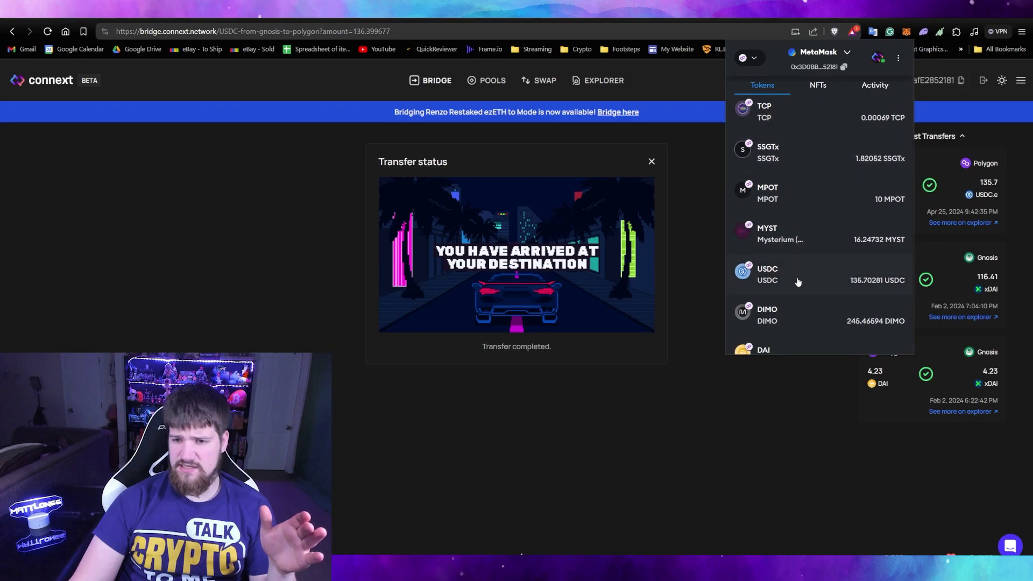
scroll(789, 279, up, 4)
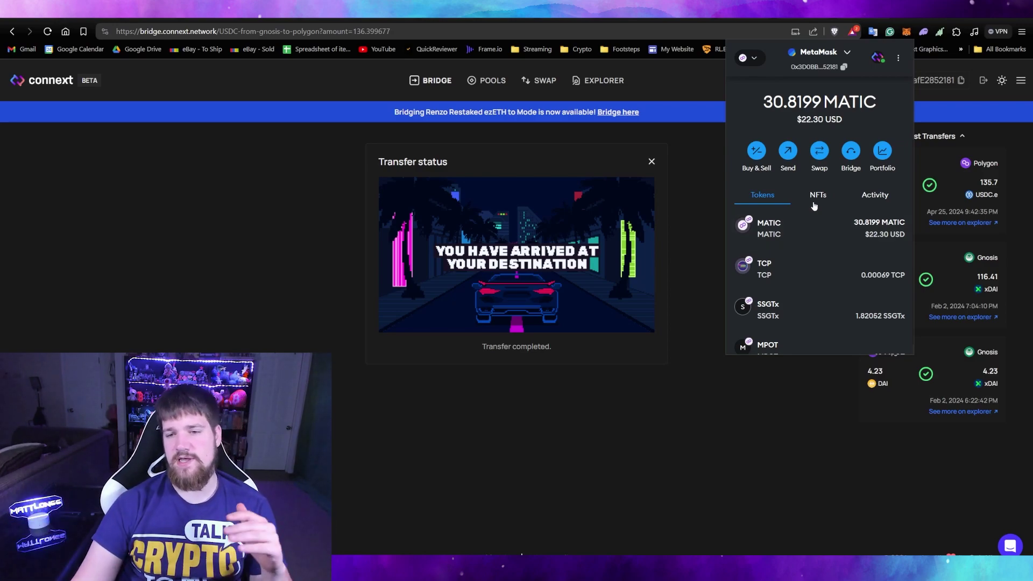
scroll(813, 257, down, 5)
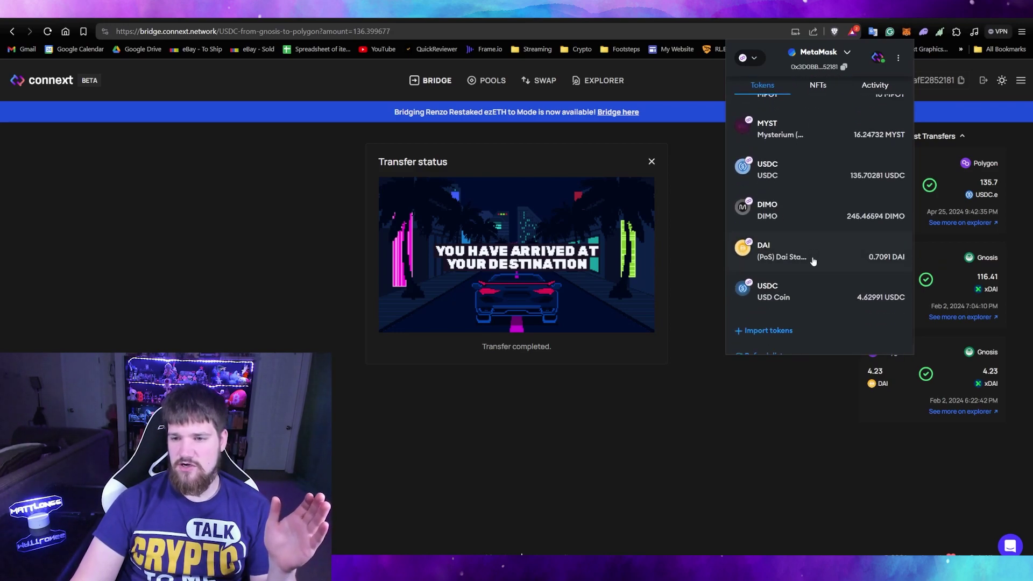
scroll(809, 314, up, 1)
scroll(809, 316, down, 1)
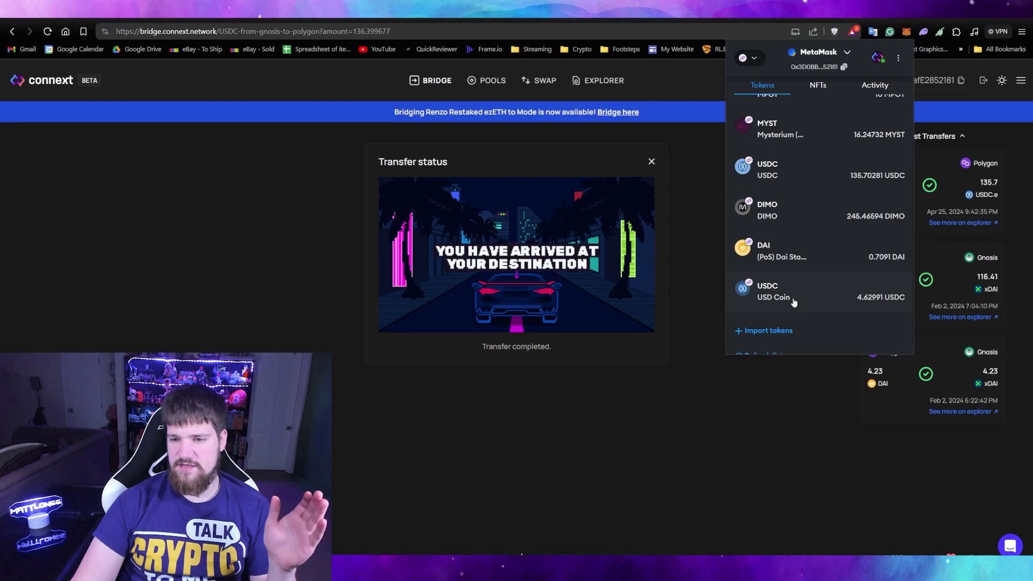
click(811, 297)
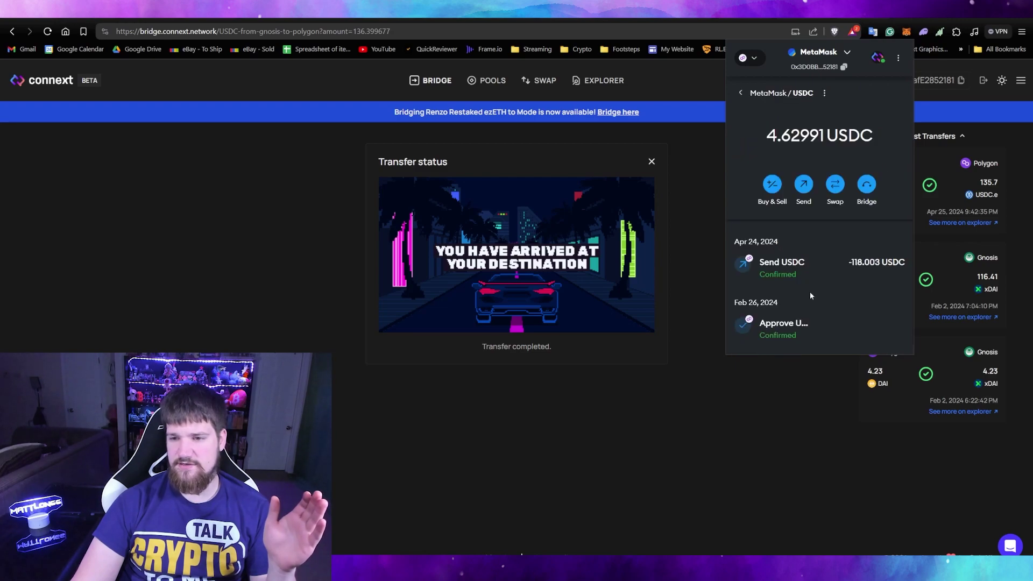
Copy the Uphold USDC deposit address for the Polygon network and send 135.702806 USDC to it from MetaMask
click(804, 184)
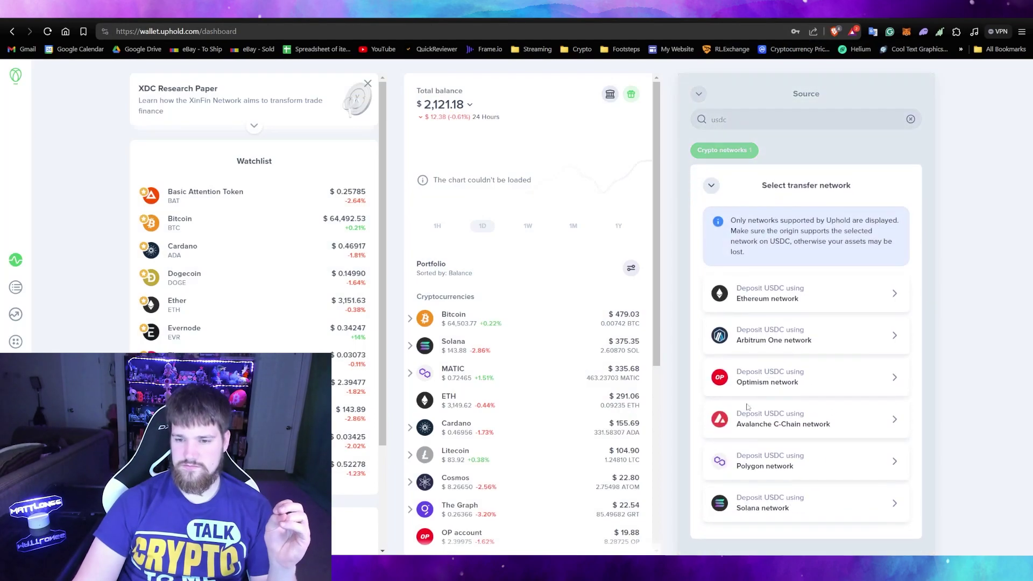
click(784, 459)
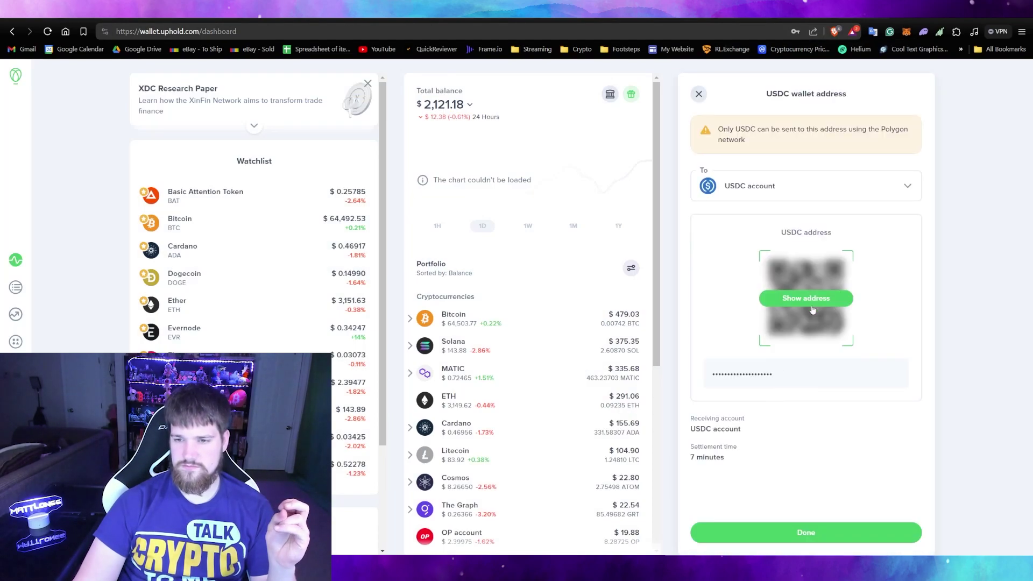
click(893, 374)
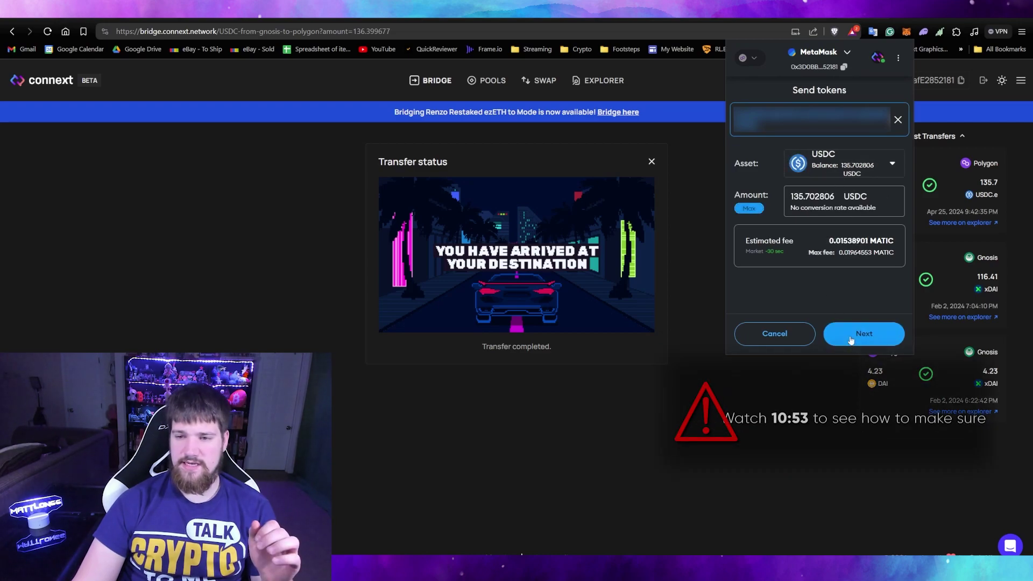
click(850, 335)
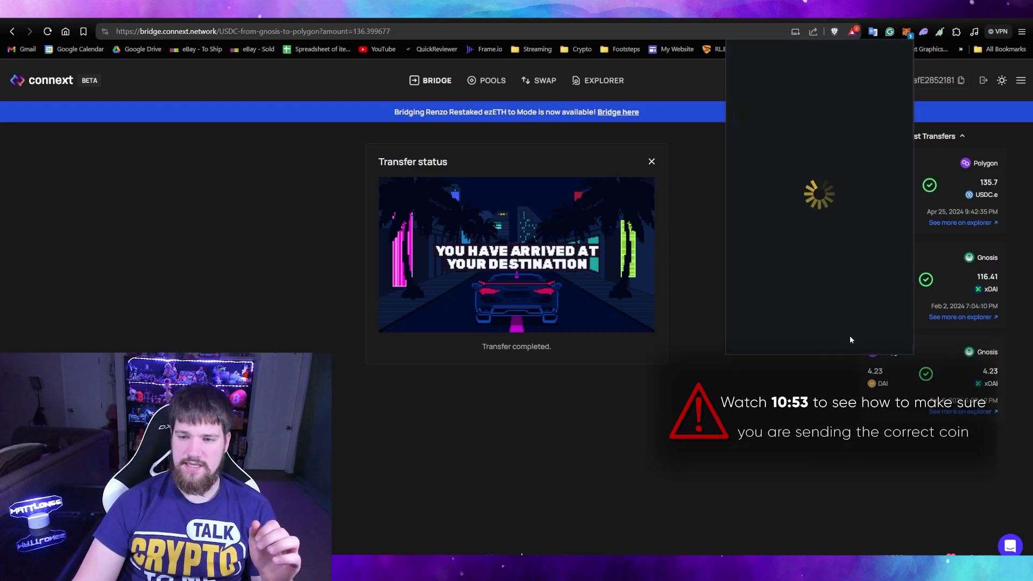
click(851, 334)
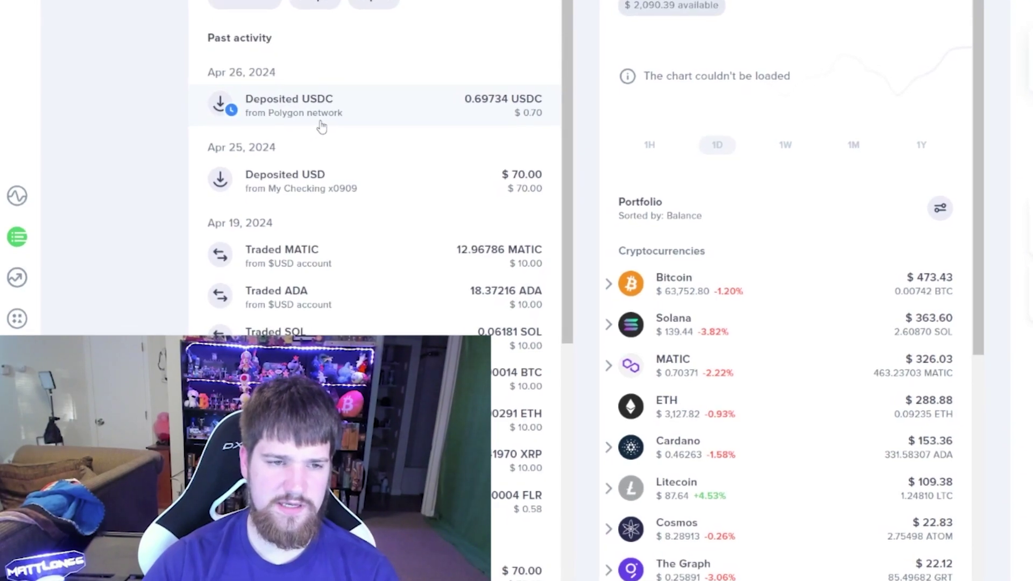
Open the April 26 USDC deposit from the Polygon network in Uphold's activity and check its status
click(321, 126)
drag(378, 289, 550, 287)
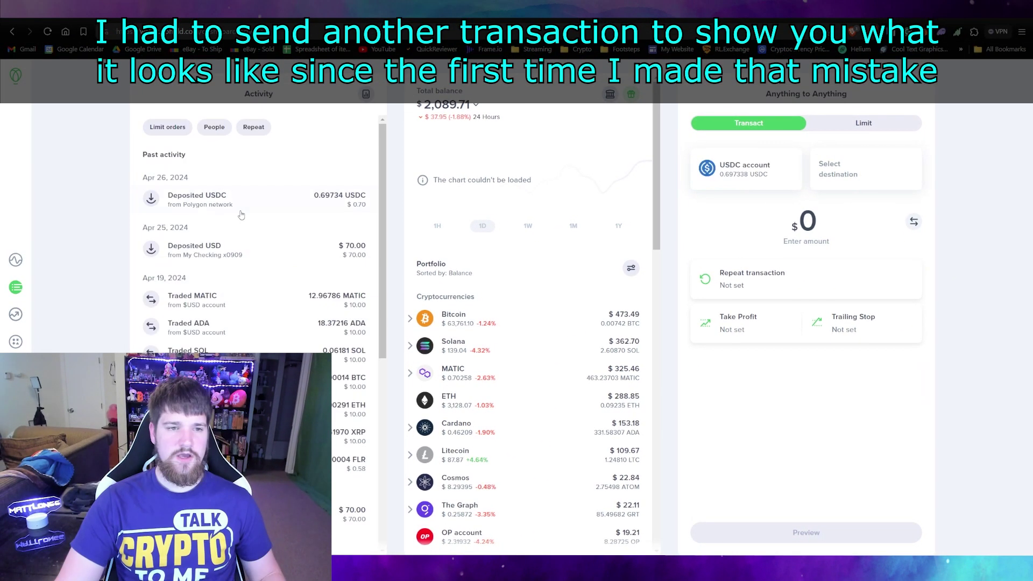
click(244, 206)
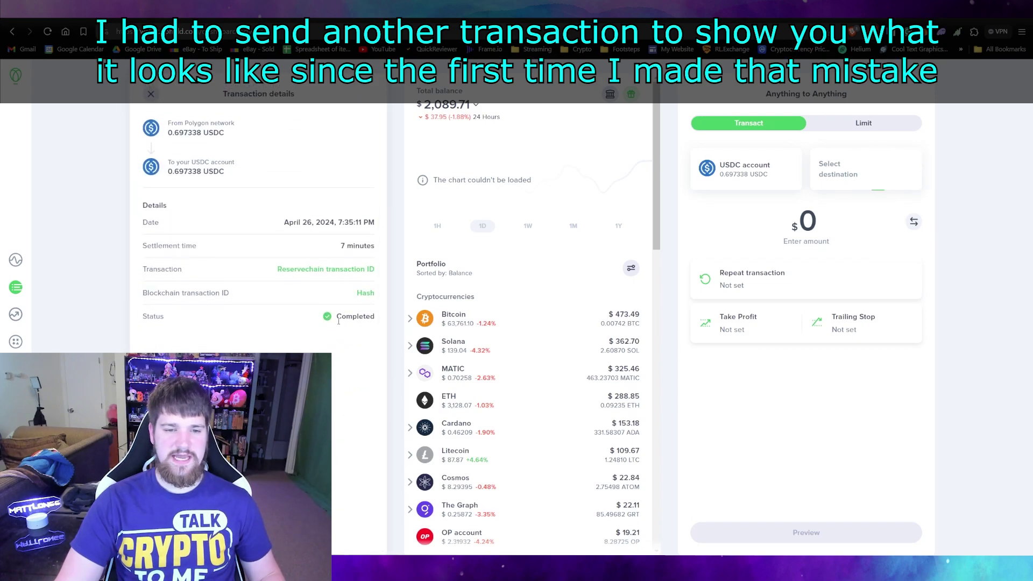
double_click(339, 321)
click(357, 350)
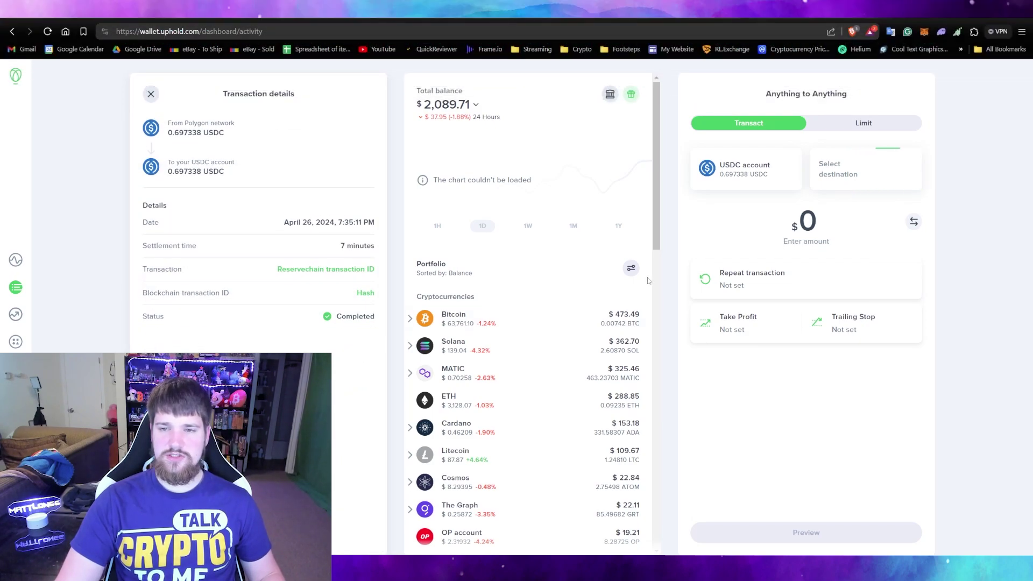
Set up a transaction from the Other Bitcoin account to the $USD account
click(739, 169)
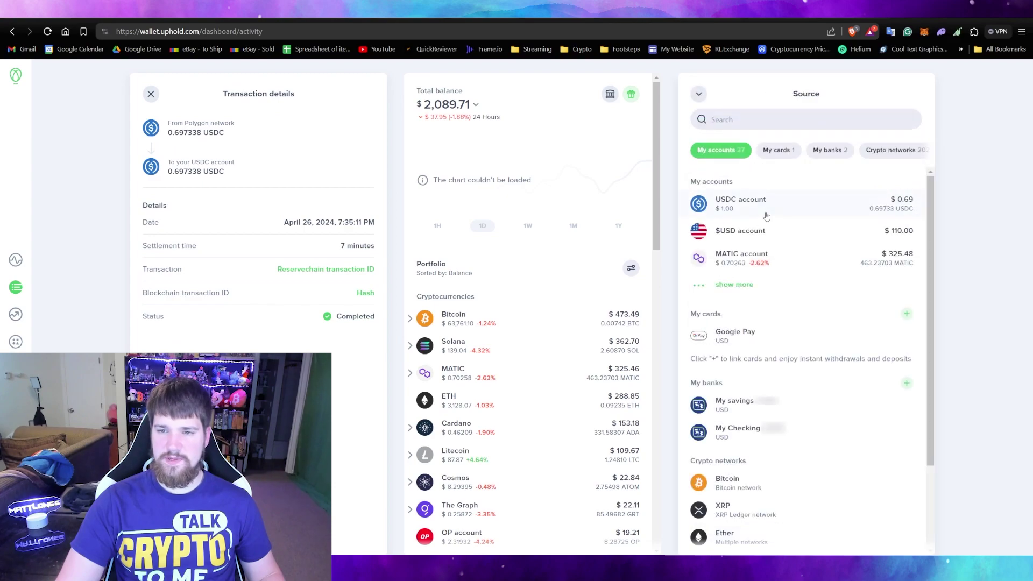
click(772, 212)
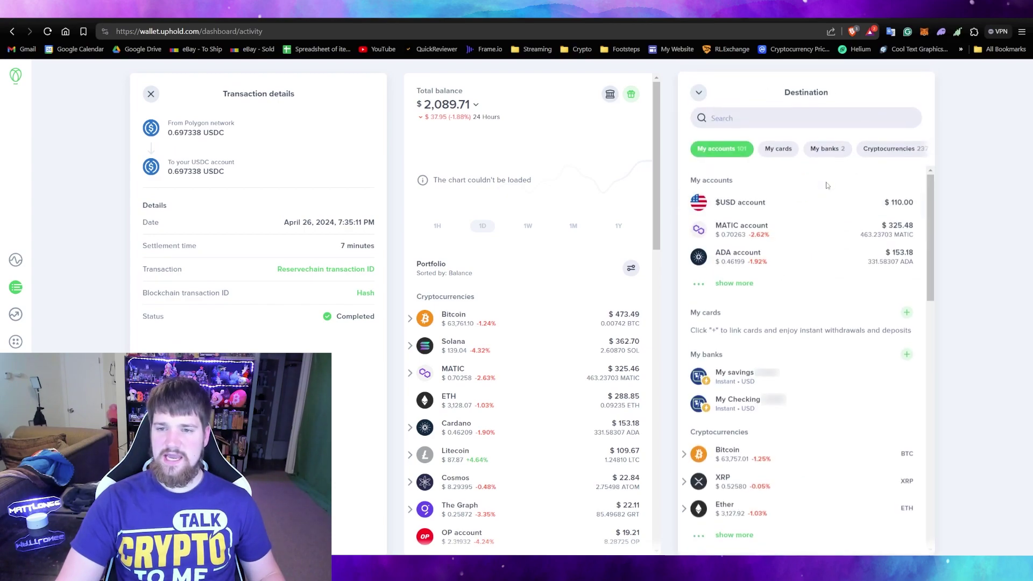
click(774, 216)
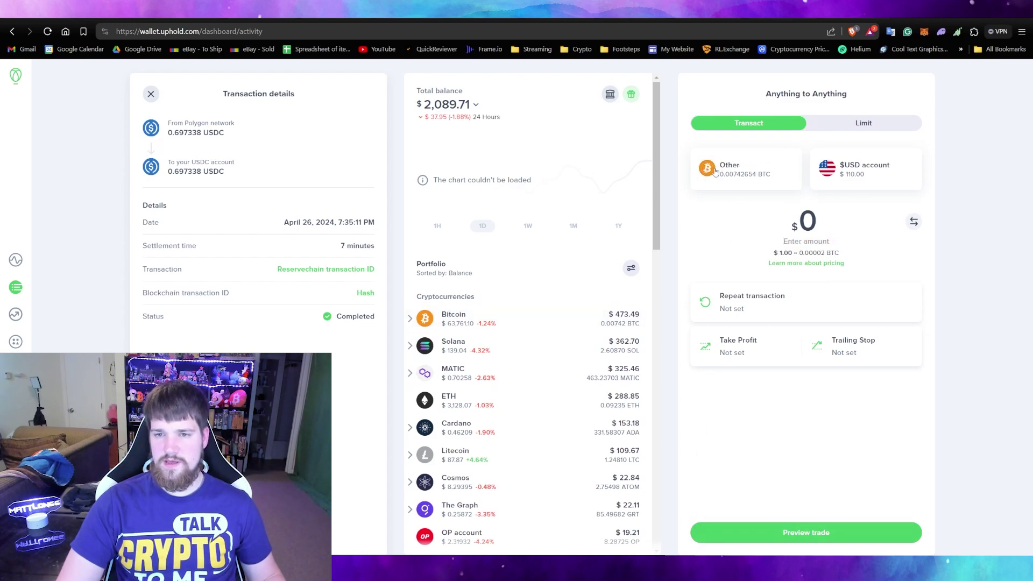
Change the destination to the My Checking bank account and withdraw $50 of Bitcoin to it, with funds arriving in up to 5 business days
click(858, 178)
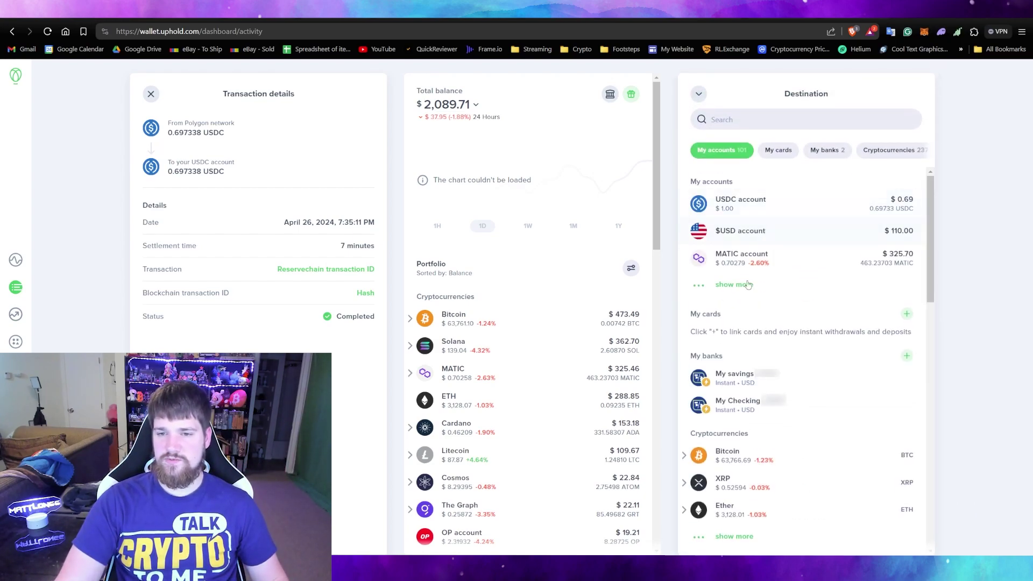
click(759, 410)
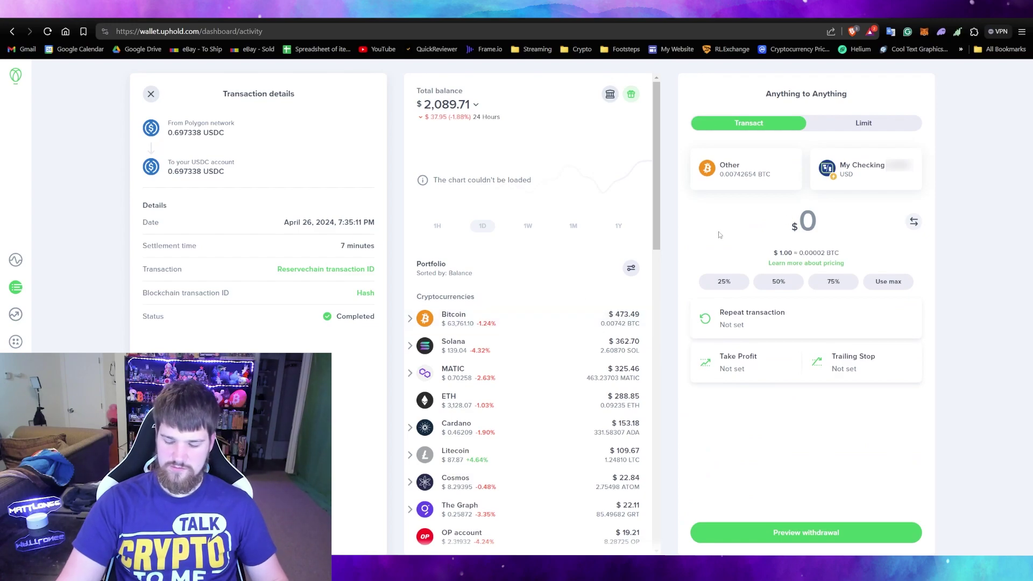
text(50)
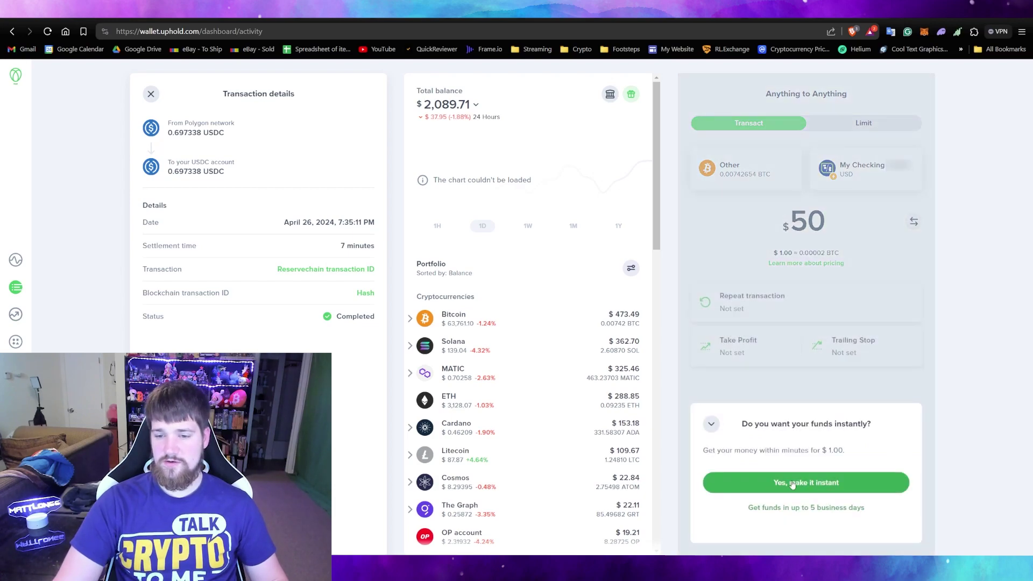
click(821, 517)
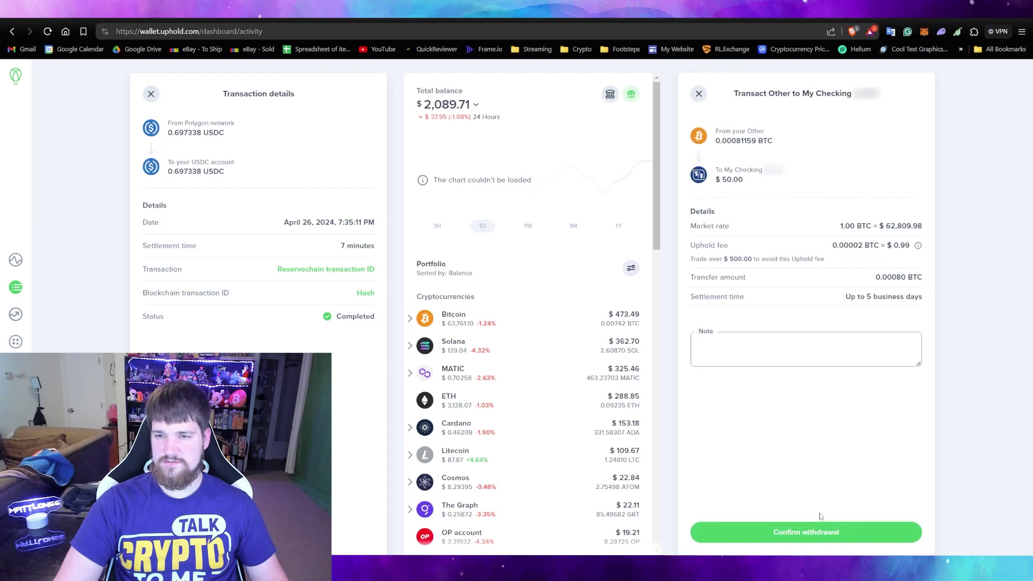
click(835, 533)
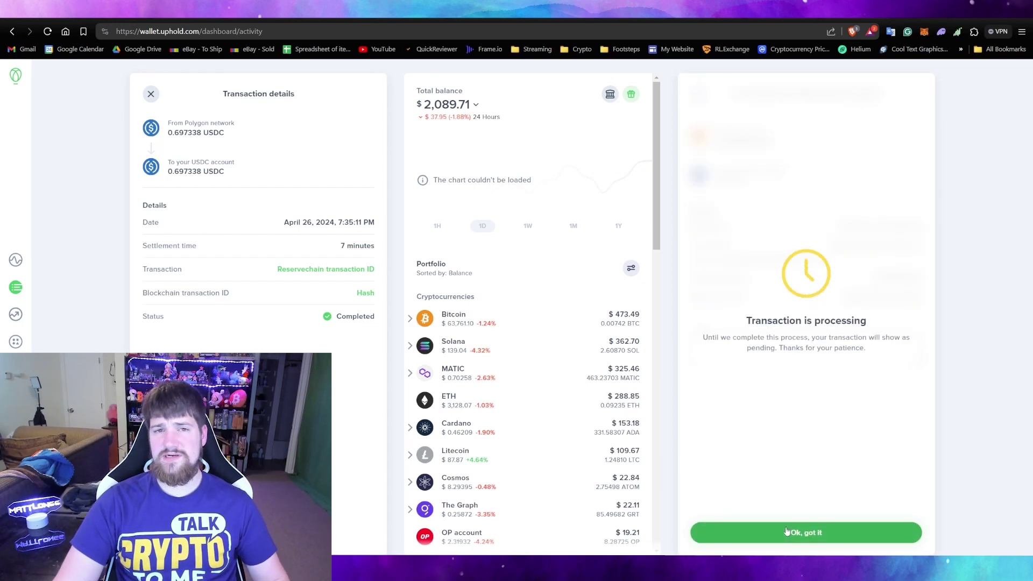
click(787, 531)
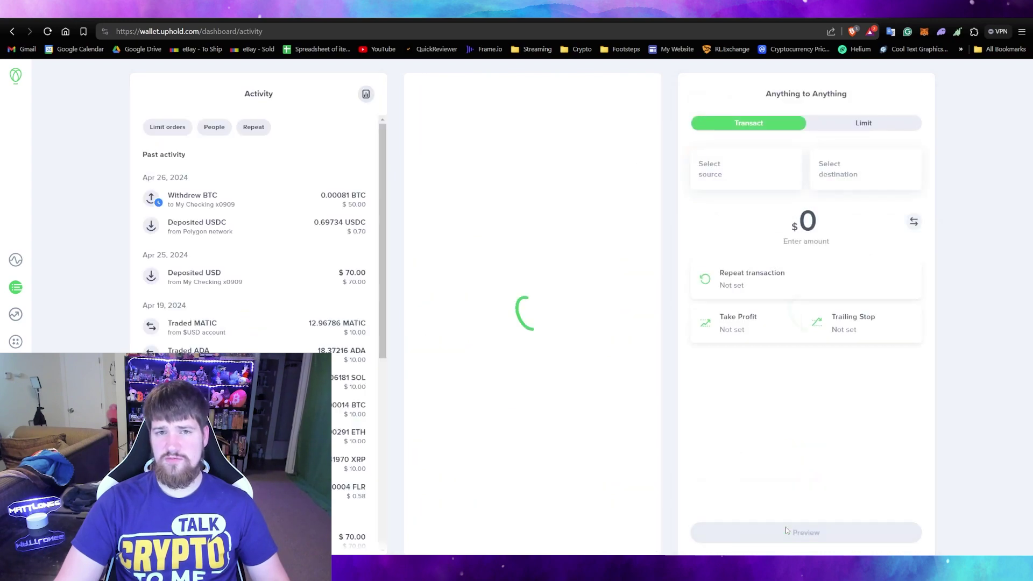